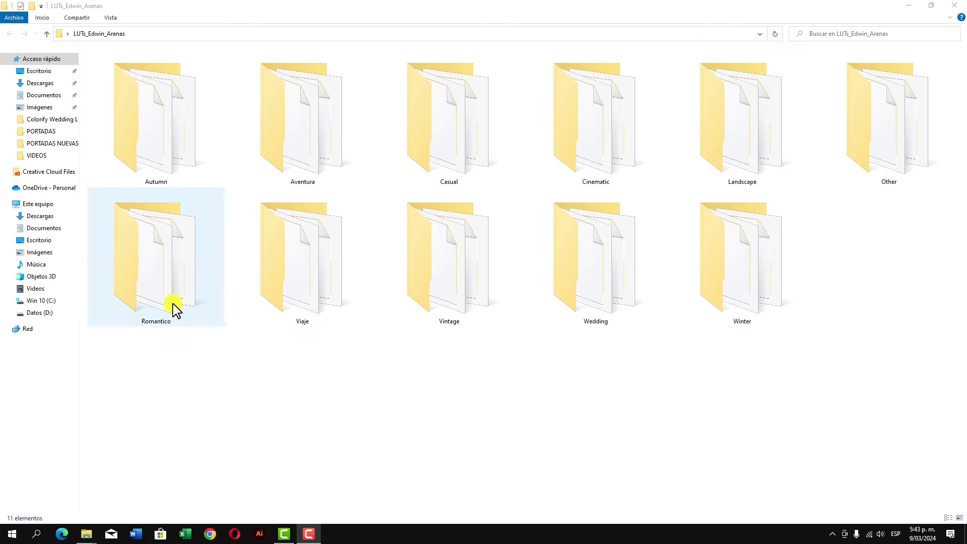
# - Peek into the Viaje LUTs, browse to C:\Archivos de programa\Adobe\Adobe Premiere Pro 2020, and close Explorer
pyautogui.doubleClick(312, 283)
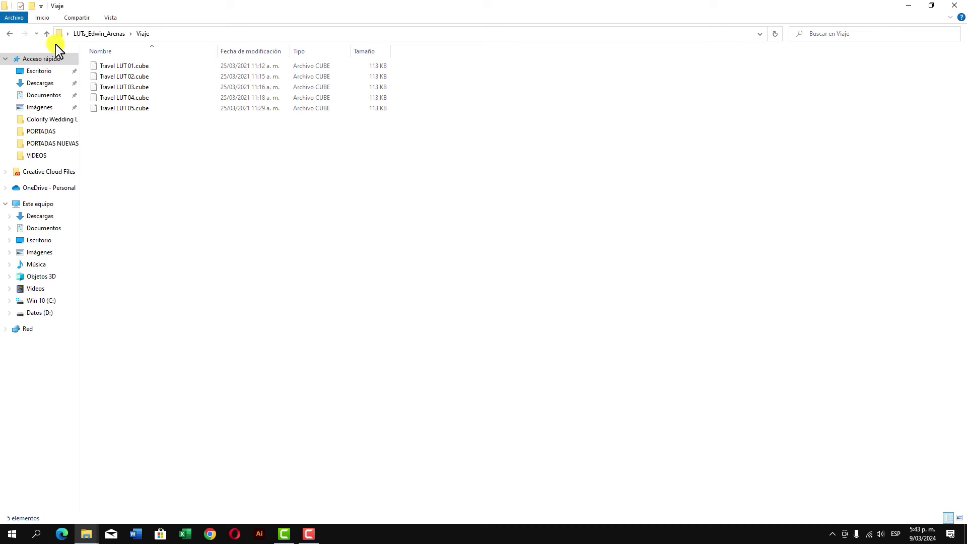
pyautogui.click(47, 33)
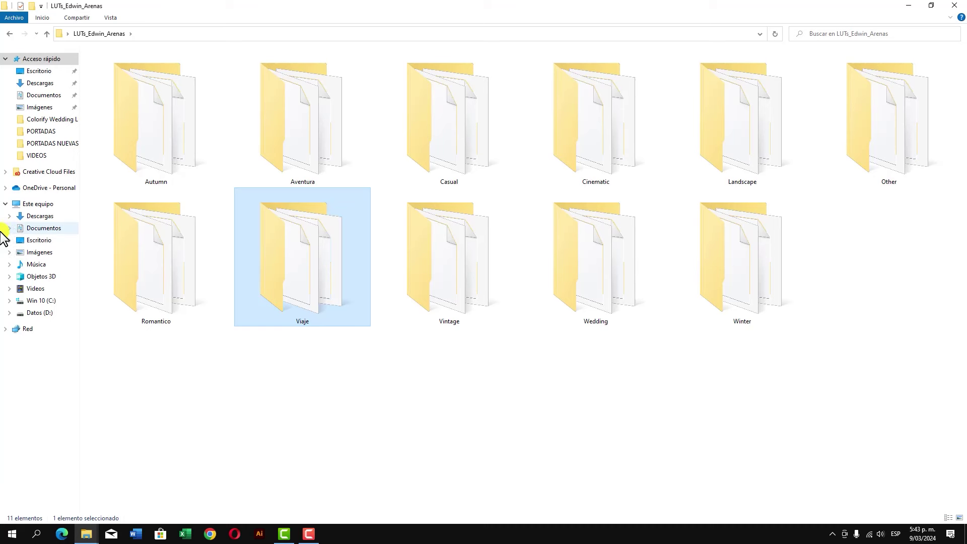
pyautogui.click(37, 207)
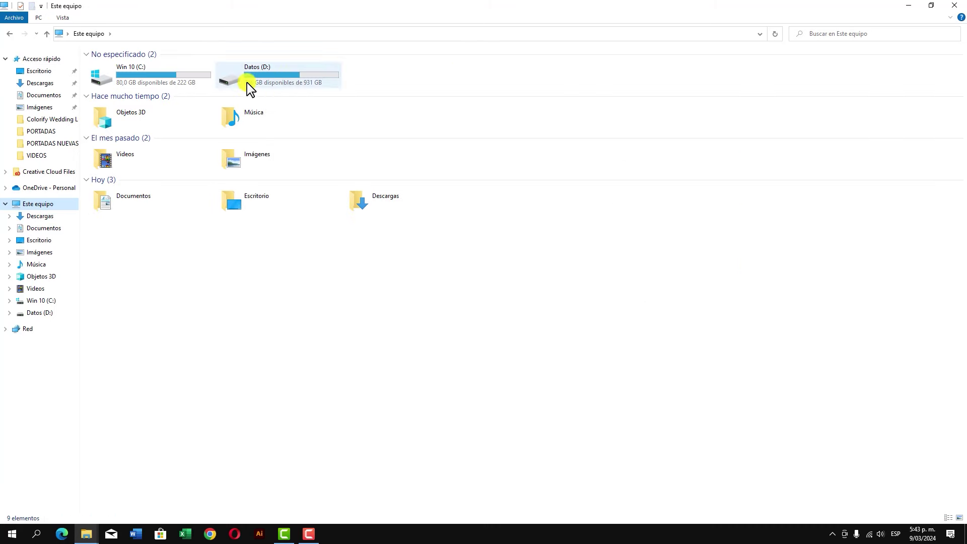
pyautogui.doubleClick(176, 81)
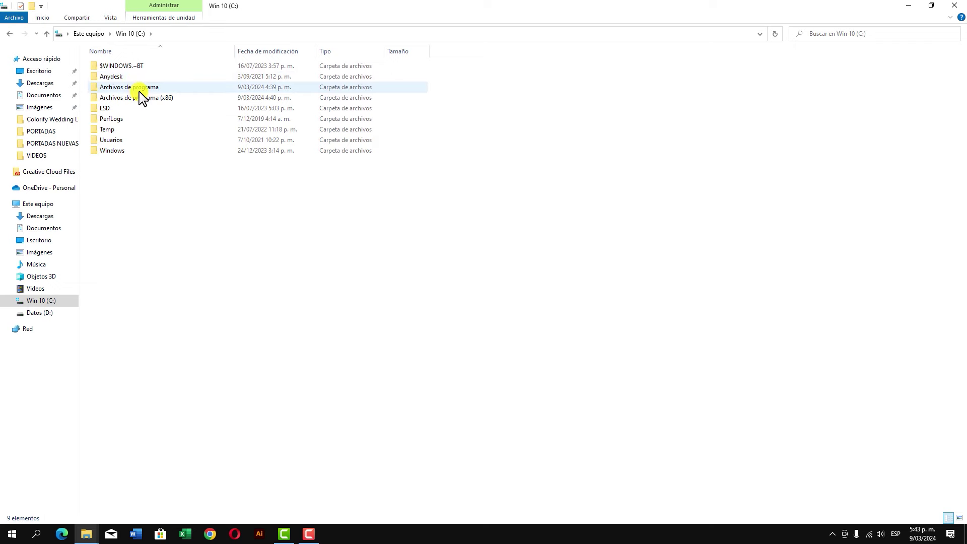
pyautogui.doubleClick(135, 89)
pyautogui.doubleClick(128, 78)
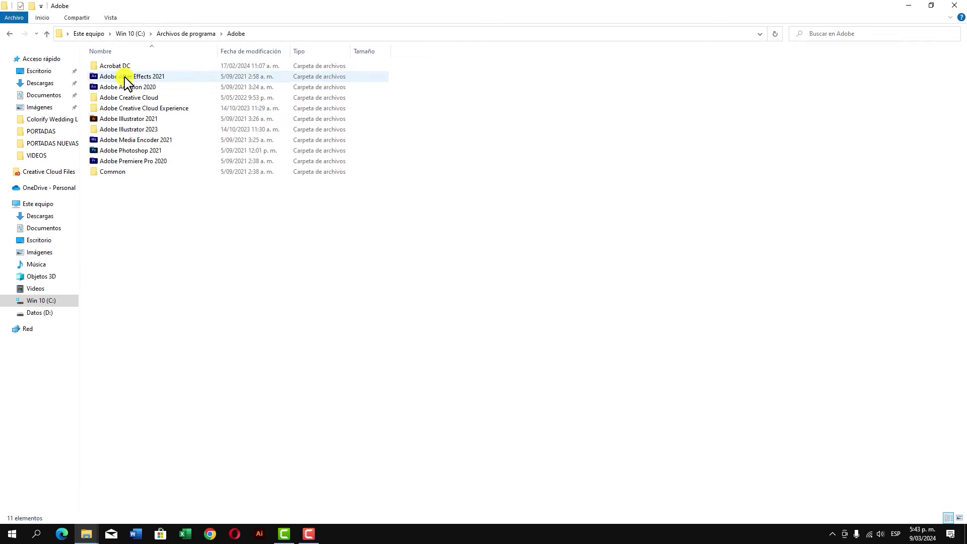
pyautogui.doubleClick(132, 161)
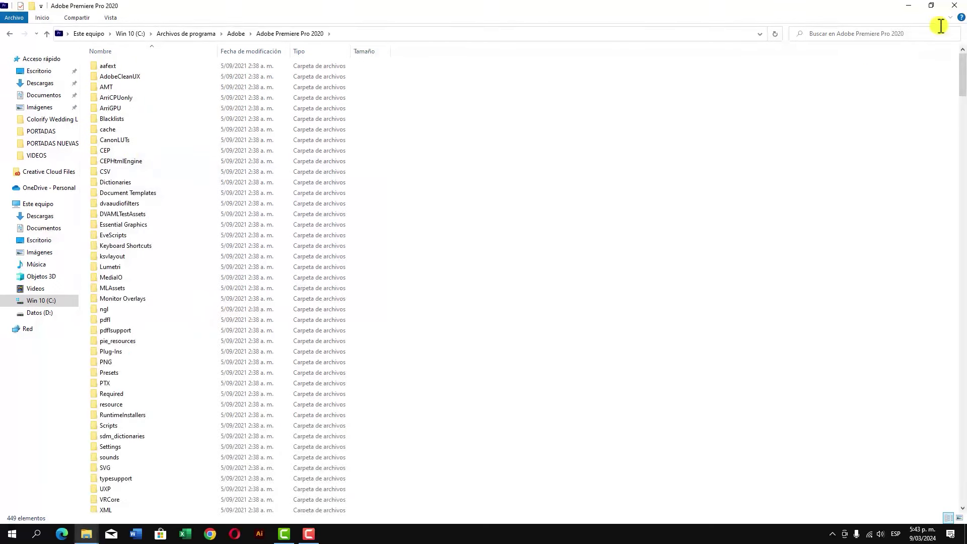
pyautogui.click(958, 6)
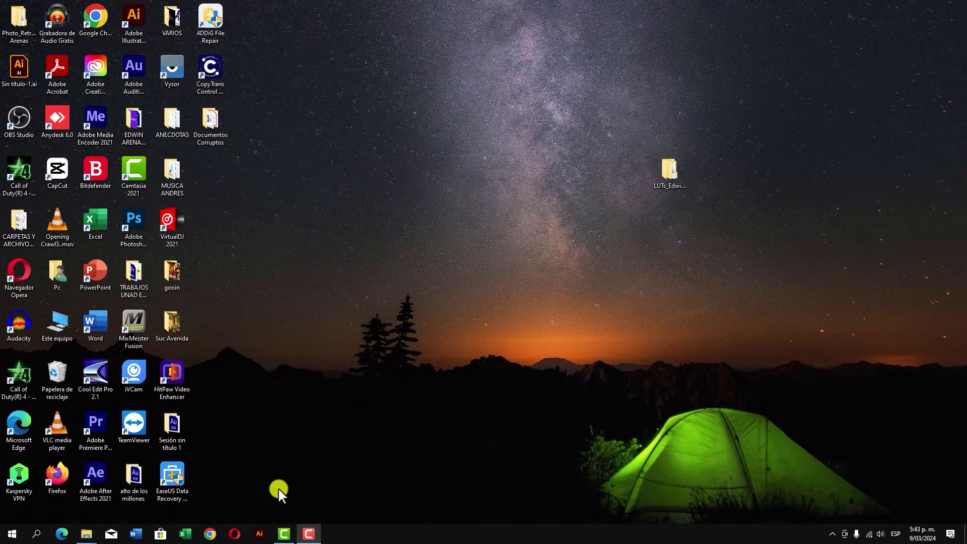
# - Go to Premiere Pro's install location from its desktop shortcut, then into Lumetri > LUTs > Creative
pyautogui.rightClick(96, 431)
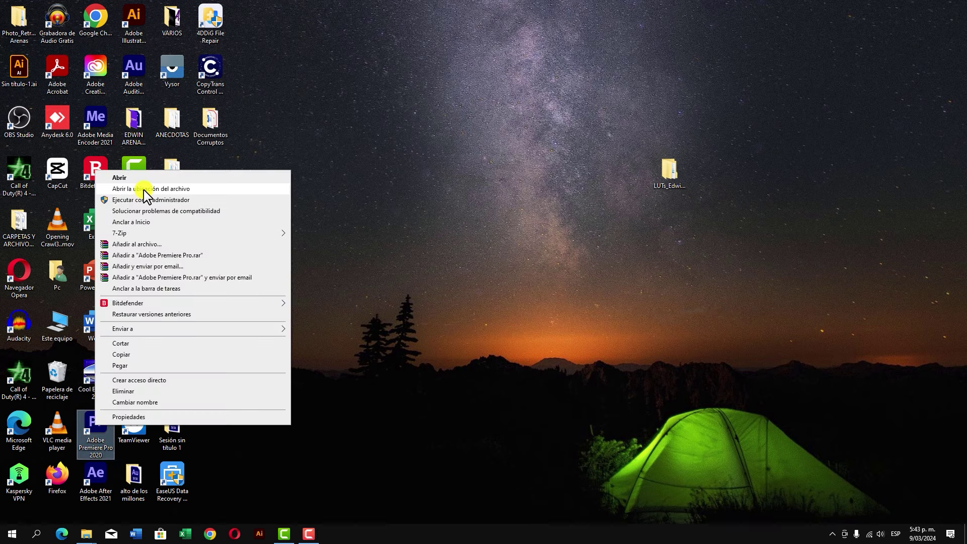
pyautogui.click(144, 190)
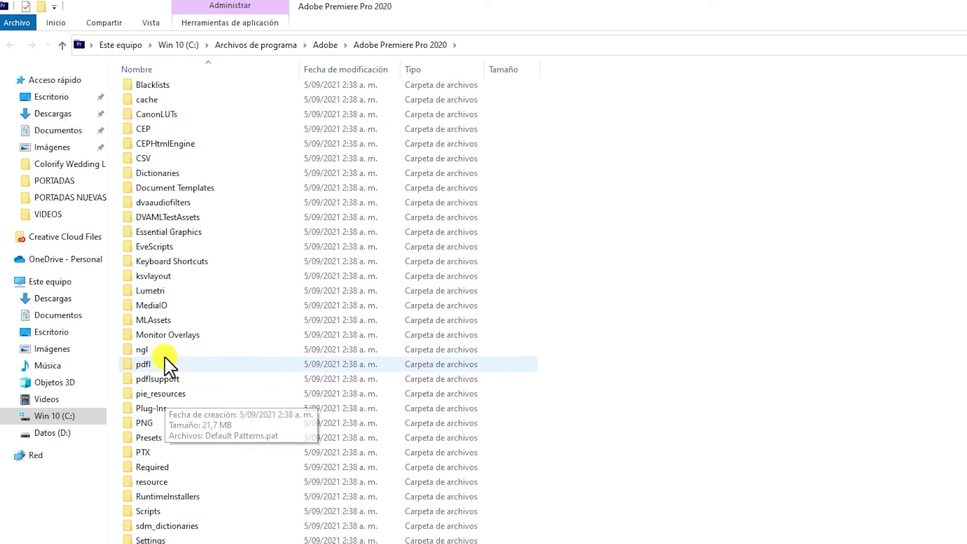
pyautogui.doubleClick(149, 292)
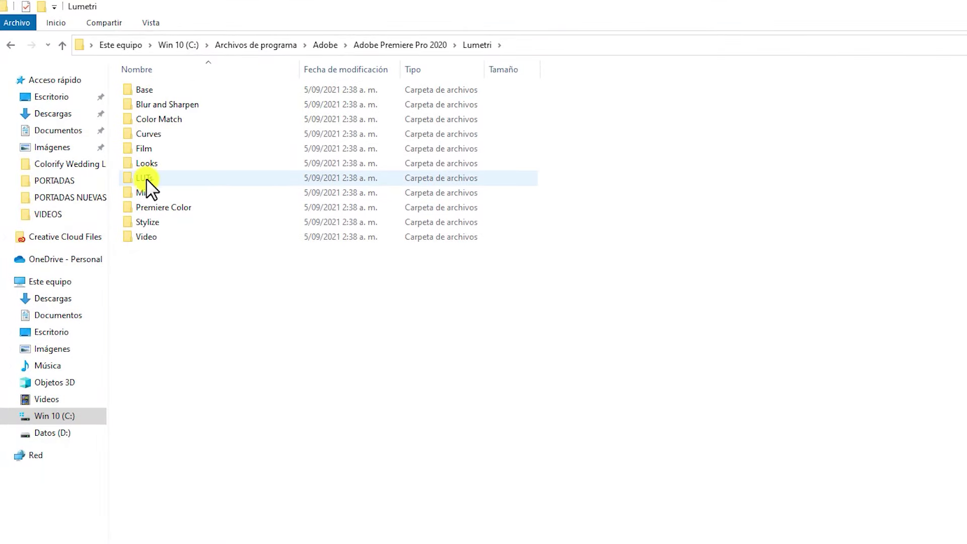
pyautogui.doubleClick(159, 177)
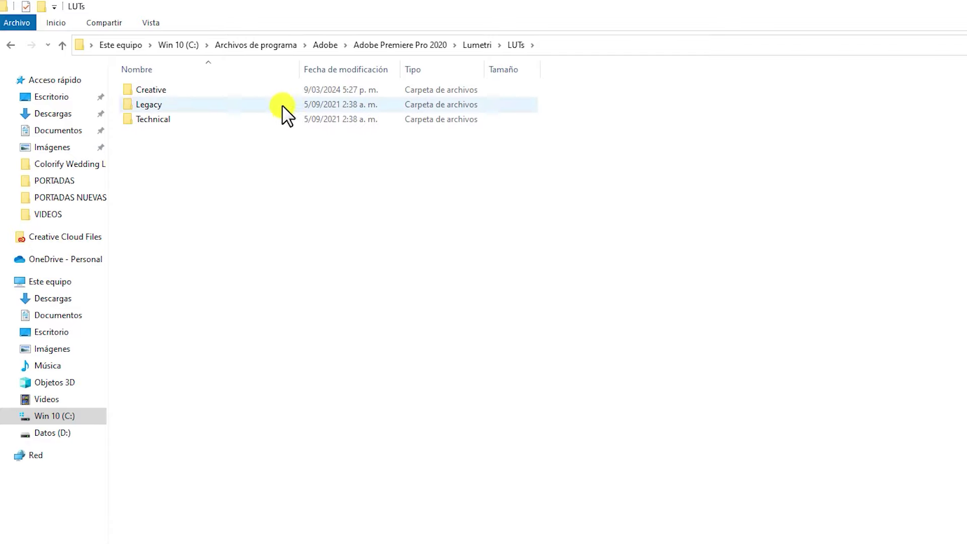
pyautogui.doubleClick(164, 87)
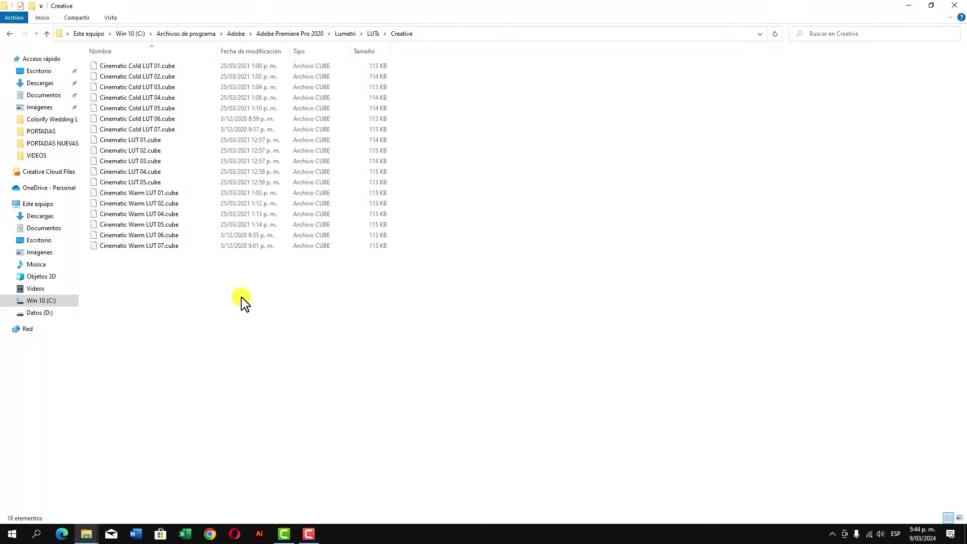
# - Delete all the Cinematic .cube files from the Creative folder with administrator permission
pyautogui.moveTo(232, 319); pyautogui.dragTo(109, 70)
pyautogui.press('Delete')
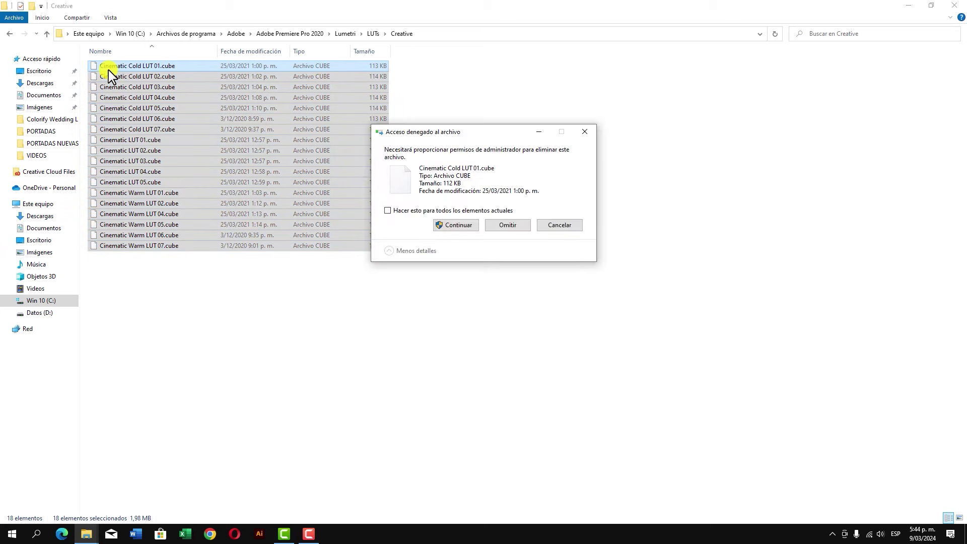
pyautogui.press('Return')
pyautogui.click(398, 211)
pyautogui.click(455, 228)
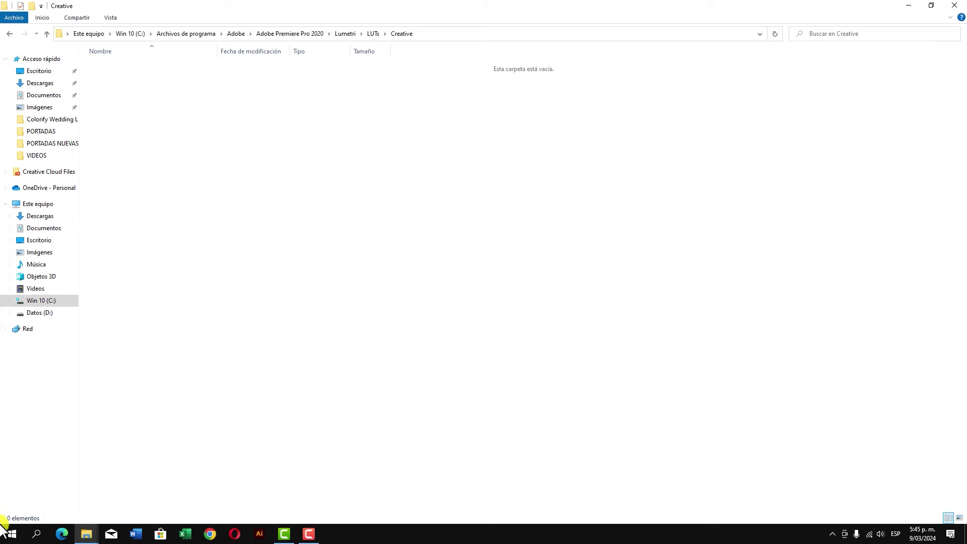
# - Copy the eleven LUT category folders, Autumn through Winter, into the Creative folder as administrator
pyautogui.moveTo(91, 538)
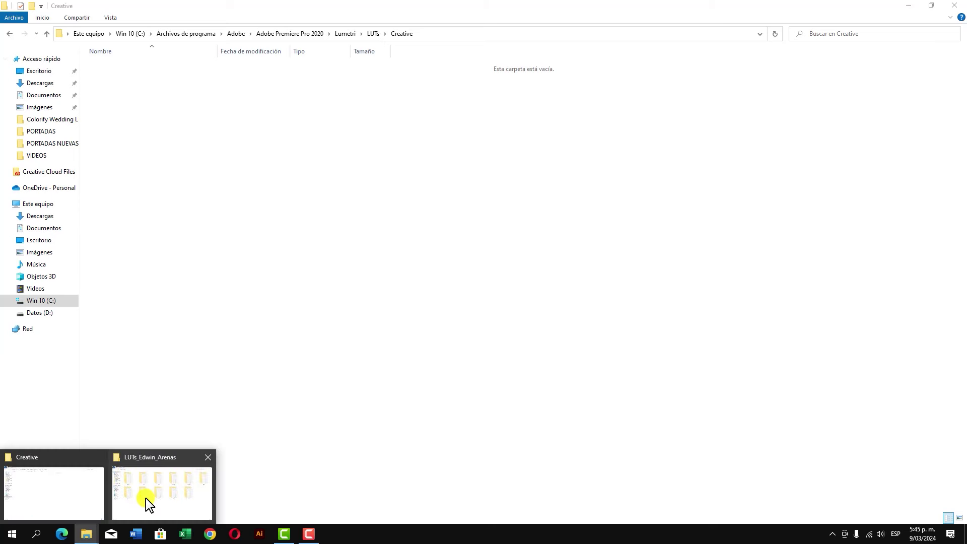
pyautogui.click(146, 501)
pyautogui.moveTo(945, 409)
pyautogui.mouseDown()
pyautogui.moveTo(834, 328)
pyautogui.moveTo(202, 108)
pyautogui.mouseUp()
pyautogui.rightClick(200, 103)
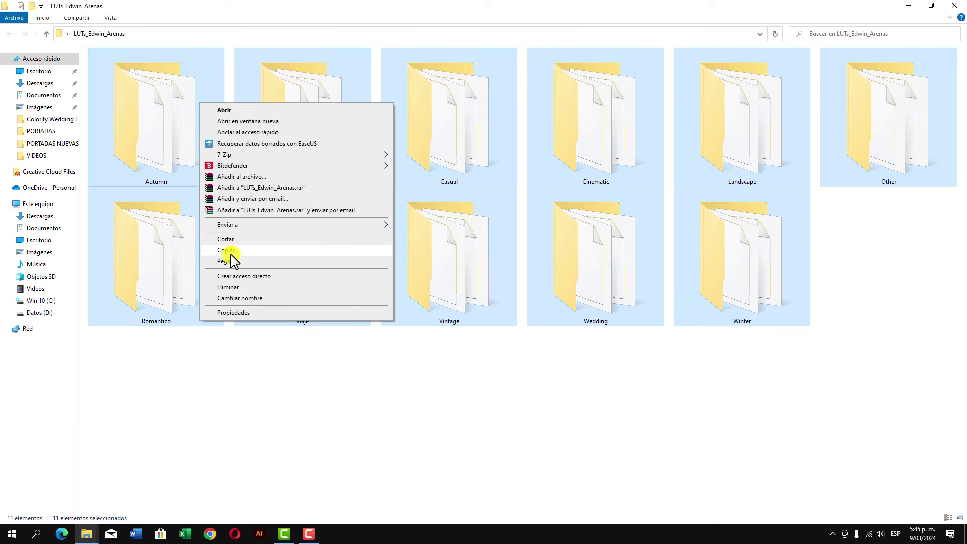
pyautogui.click(227, 250)
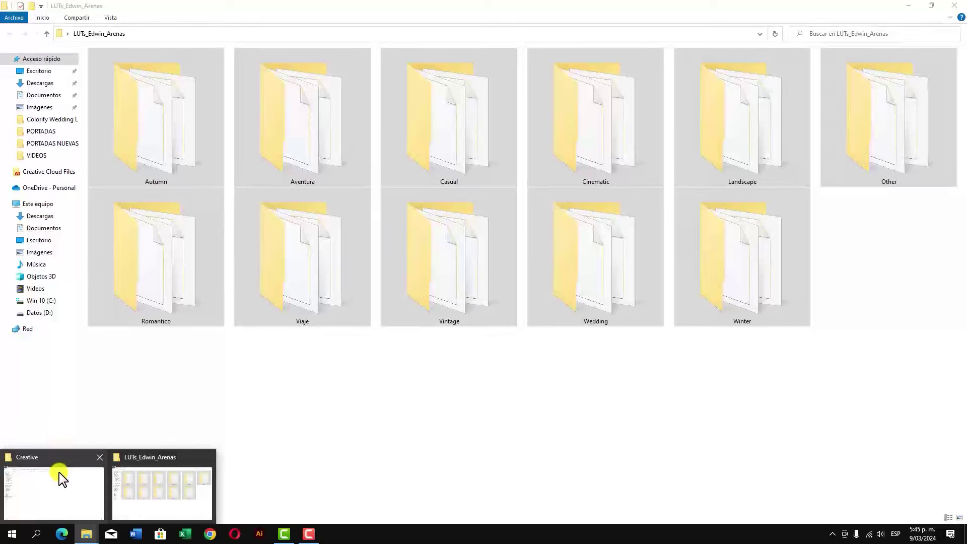
pyautogui.click(56, 471)
pyautogui.rightClick(310, 126)
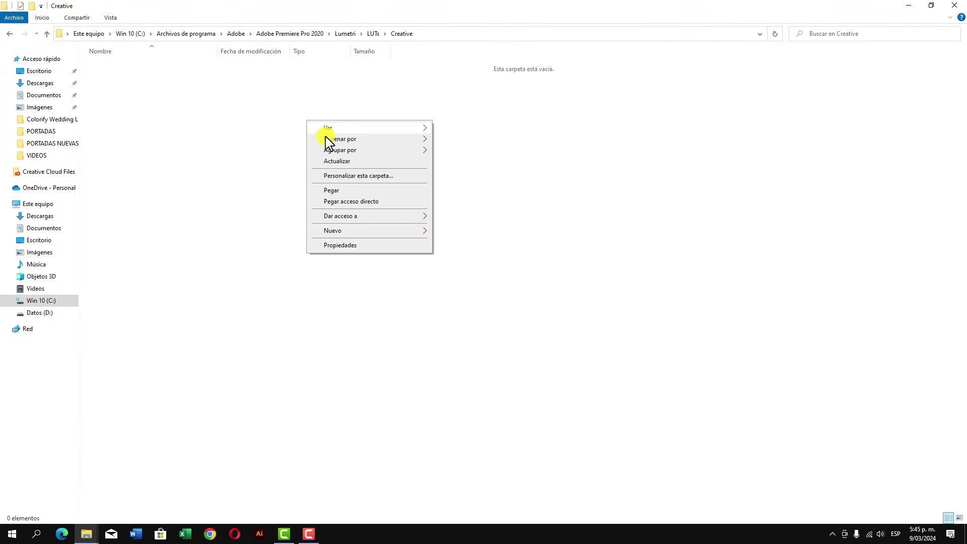
pyautogui.click(332, 191)
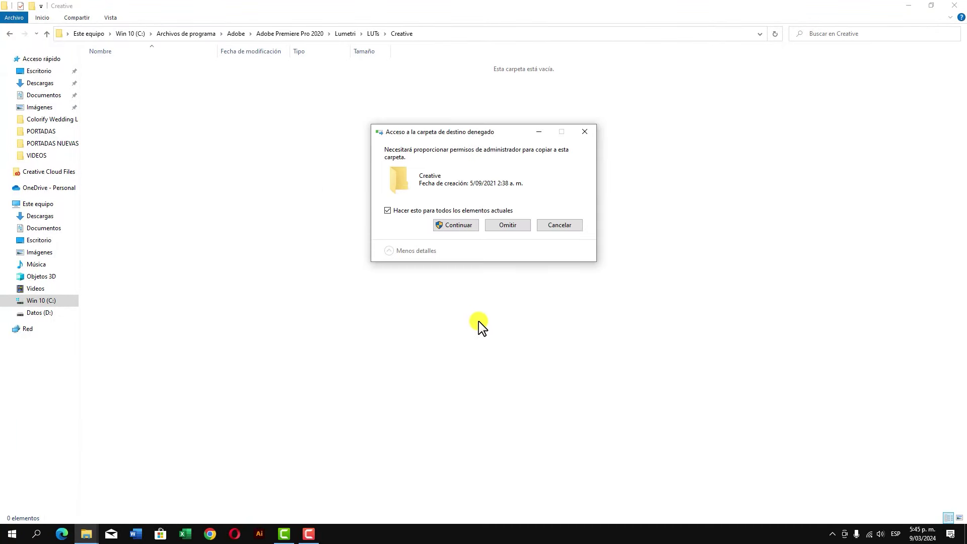
pyautogui.click(403, 211)
pyautogui.click(450, 224)
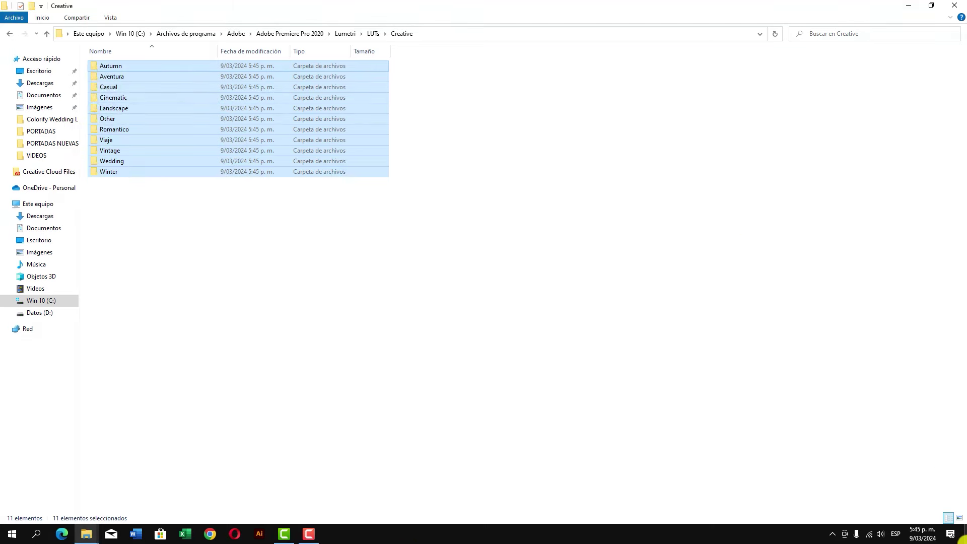
pyautogui.click(962, 539)
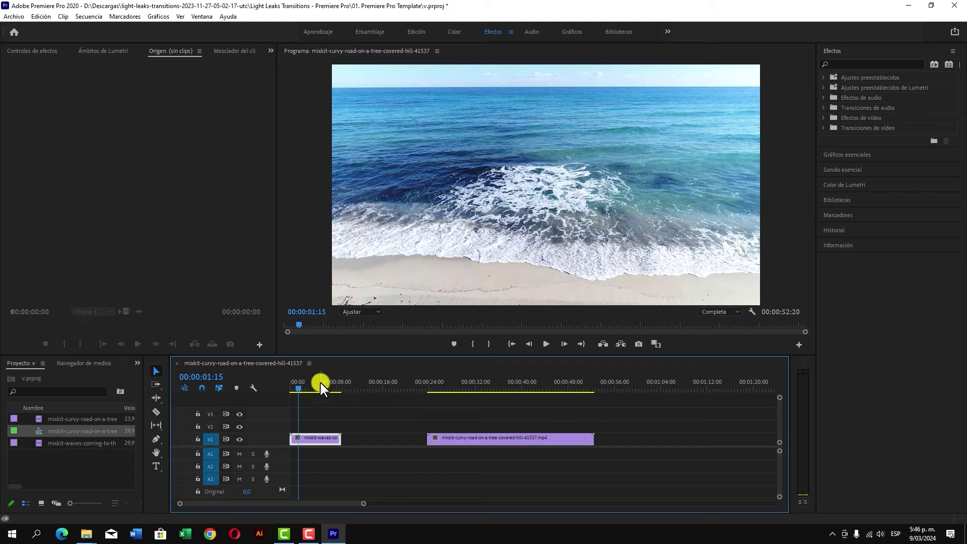
# - Play the sequence from the start, stop on the road clip and select it, then toggle the Lumetri Color panel
pyautogui.press('Home')
pyautogui.press('space')
pyautogui.click(482, 441)
pyautogui.click(506, 385)
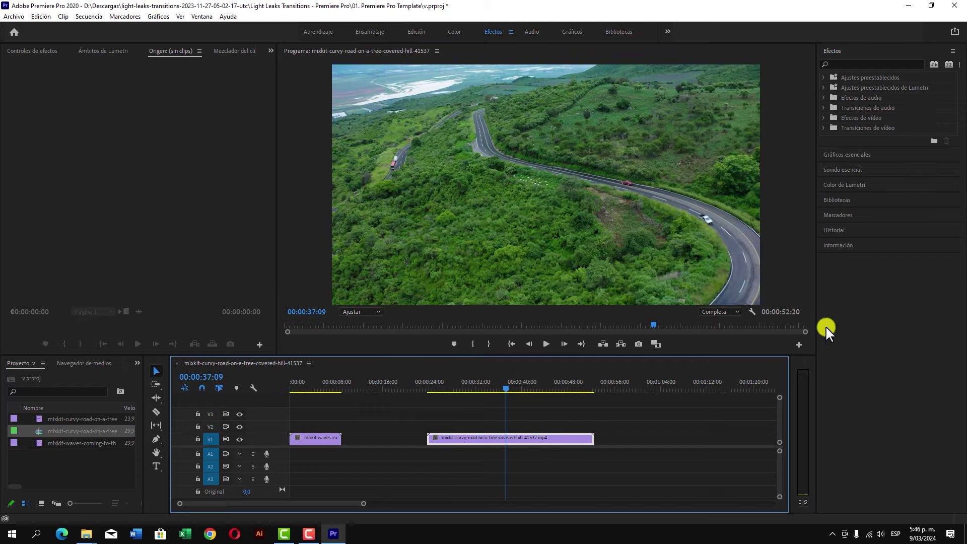
pyautogui.click(857, 186)
pyautogui.click(866, 96)
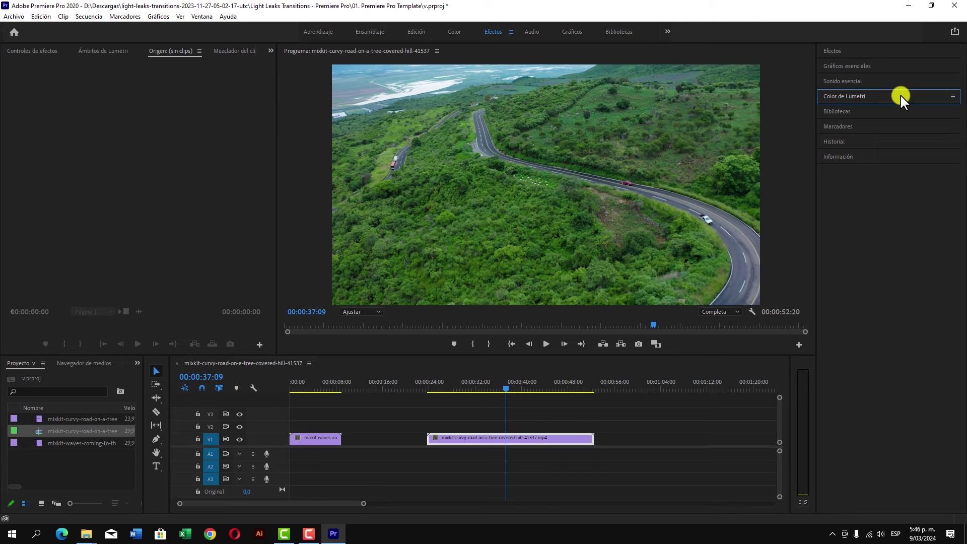
# - Bring up Lumetri Color, collapse Basic Correction, expand Creative and show the Look dropdown
pyautogui.click(201, 16)
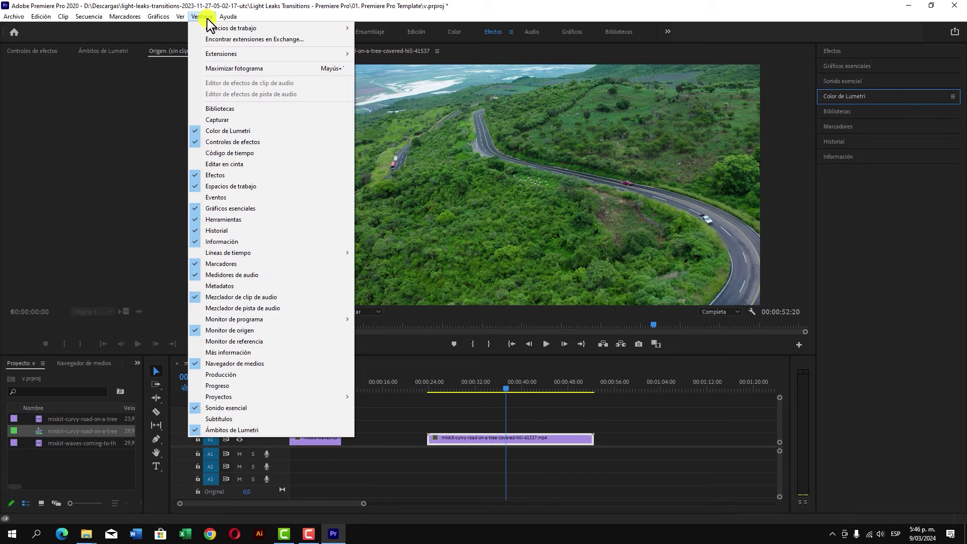
pyautogui.click(230, 131)
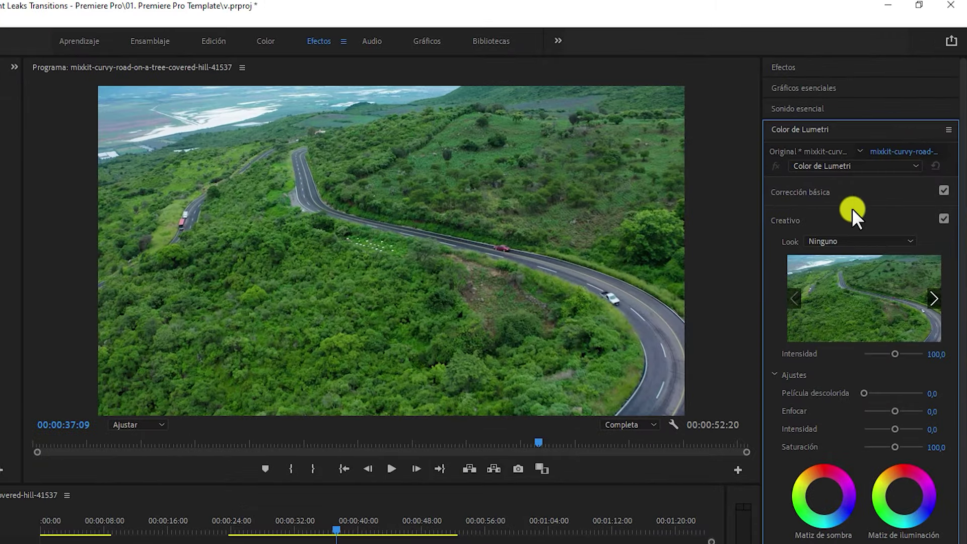
pyautogui.click(848, 214)
pyautogui.click(851, 191)
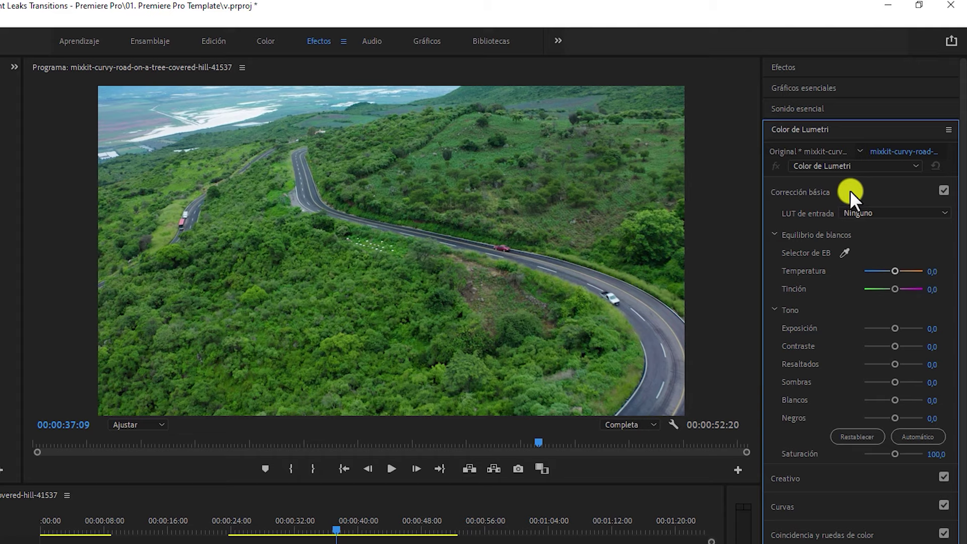
pyautogui.click(850, 190)
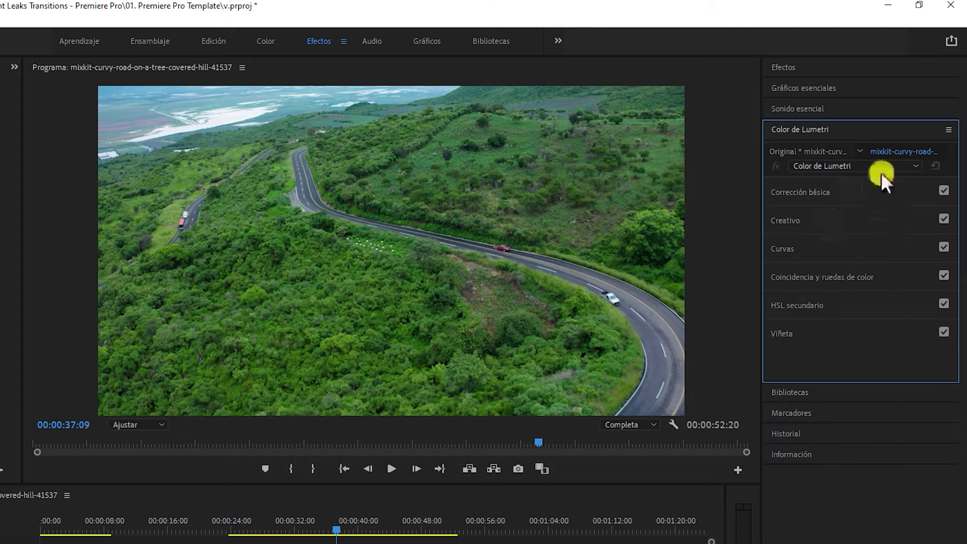
pyautogui.click(813, 217)
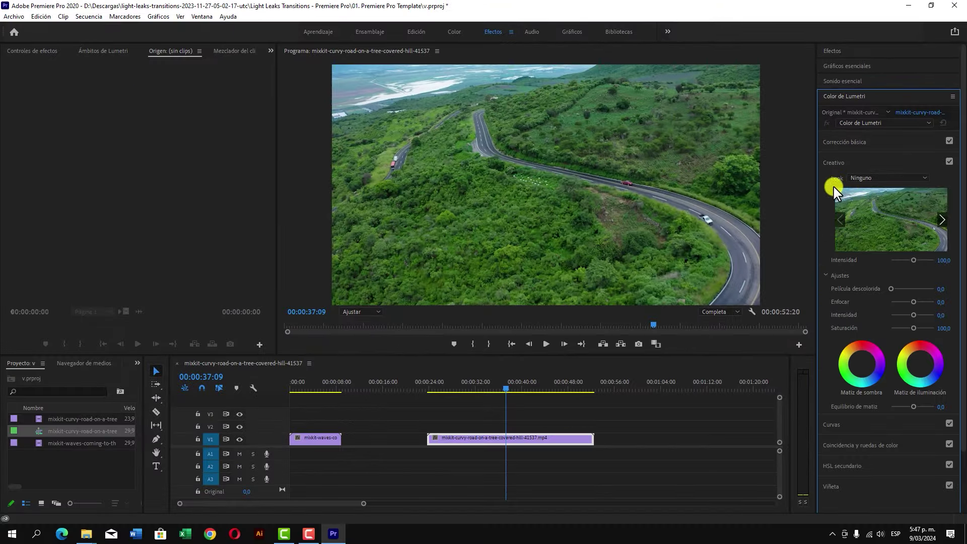
pyautogui.click(874, 179)
# - Scroll through the Look list and choose Travel LUT 01 for the road clip
pyautogui.scroll(-10, 885, 311)
pyautogui.scroll(-10, 887, 313)
pyautogui.scroll(-5, 887, 311)
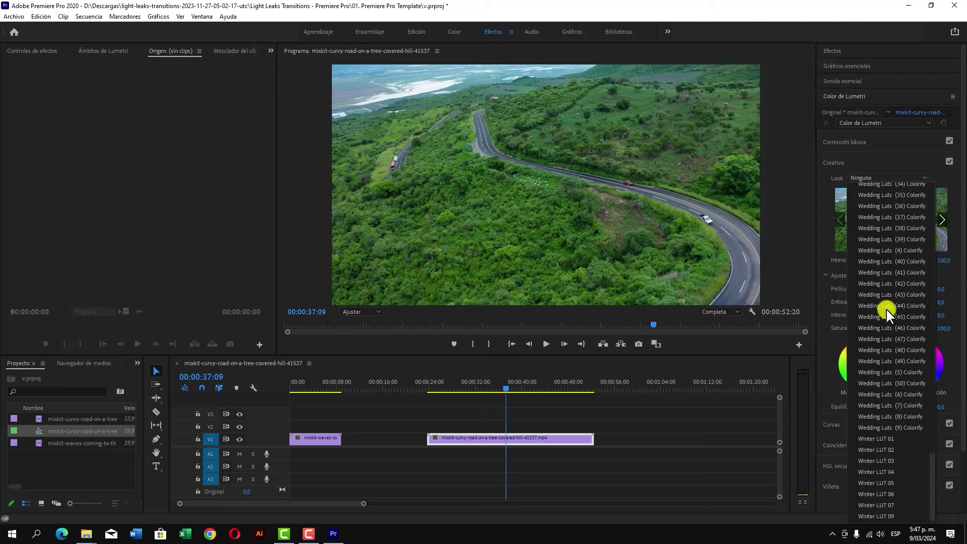
pyautogui.scroll(5, 887, 309)
pyautogui.scroll(10, 887, 309)
pyautogui.scroll(3, 888, 309)
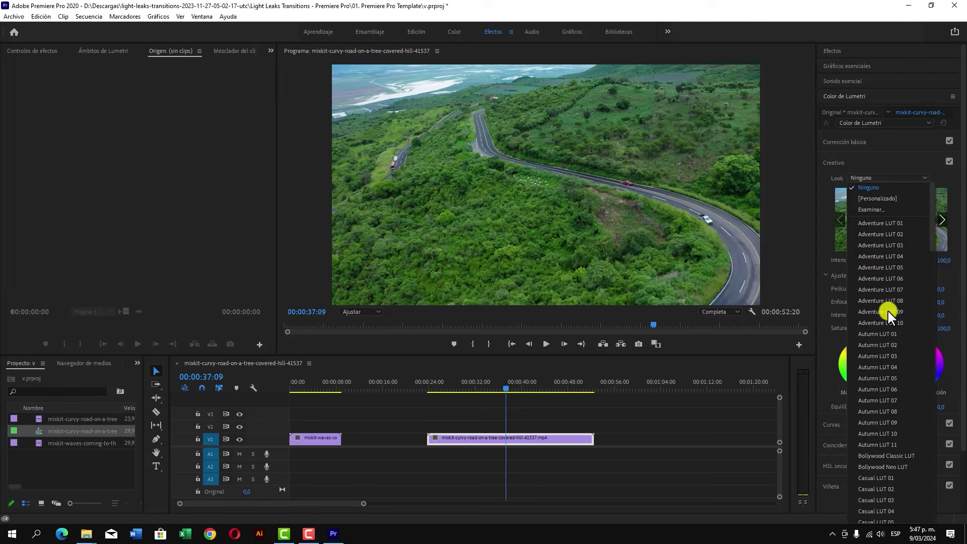
pyautogui.scroll(-5, 860, 399)
pyautogui.scroll(-3, 887, 396)
pyautogui.scroll(-3, 887, 392)
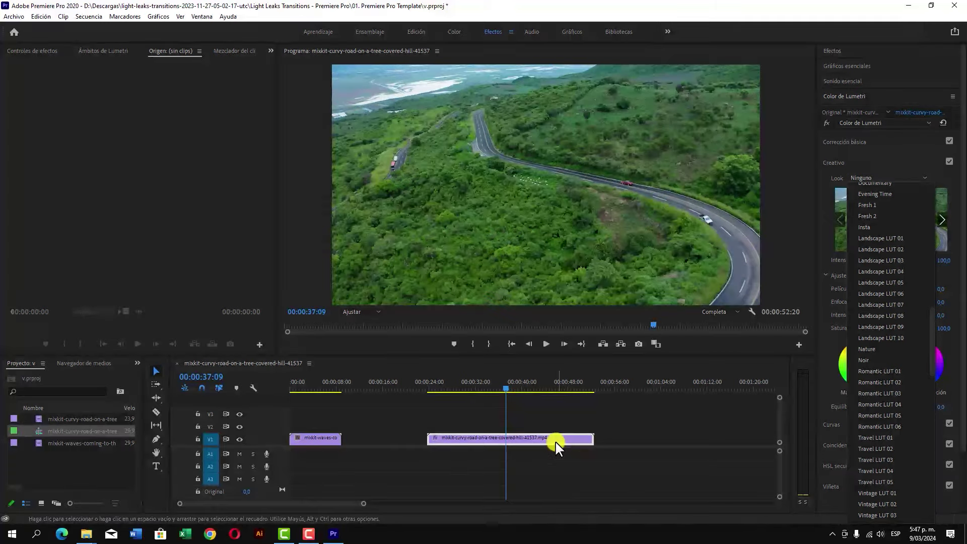
pyautogui.scroll(-9, 874, 345)
pyautogui.scroll(6, 890, 353)
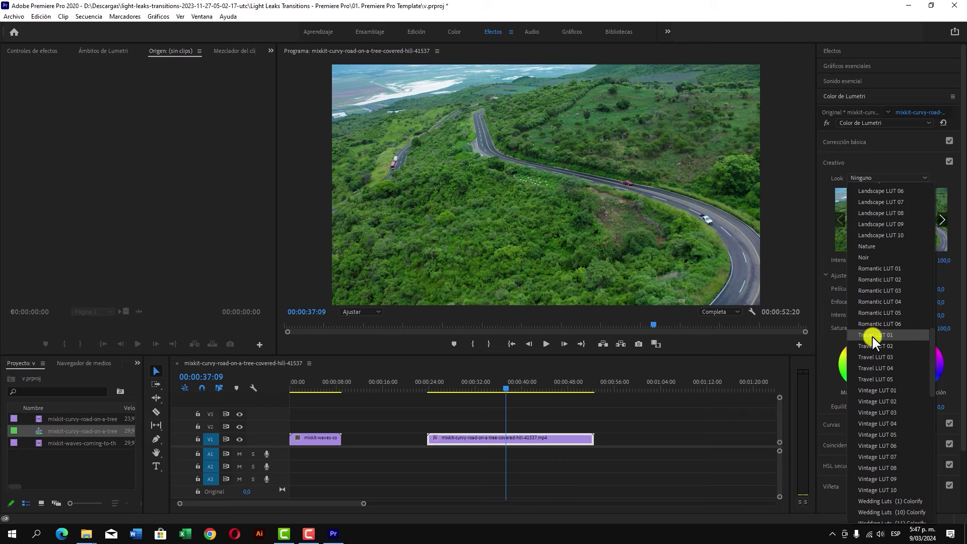
pyautogui.click(874, 336)
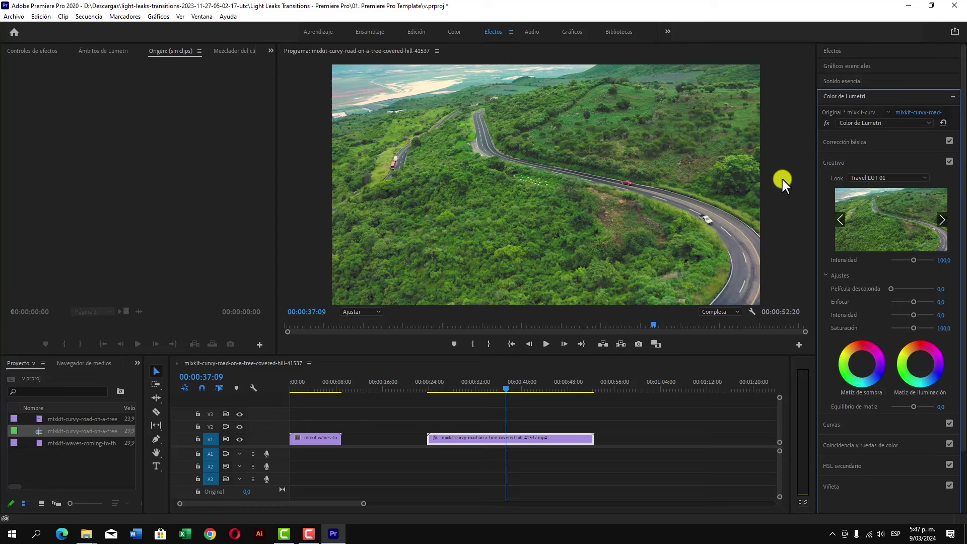
# - Toggle Travel LUT 01 off and on with undo/redo to compare before and after
pyautogui.hotkey('ctrl', 'z')
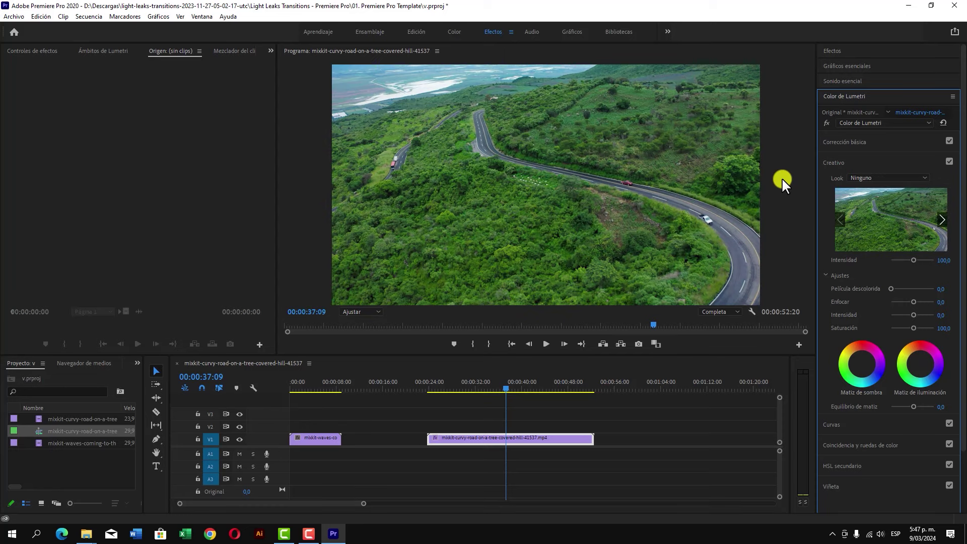
pyautogui.hotkey('ctrl', 'shift', 'z')
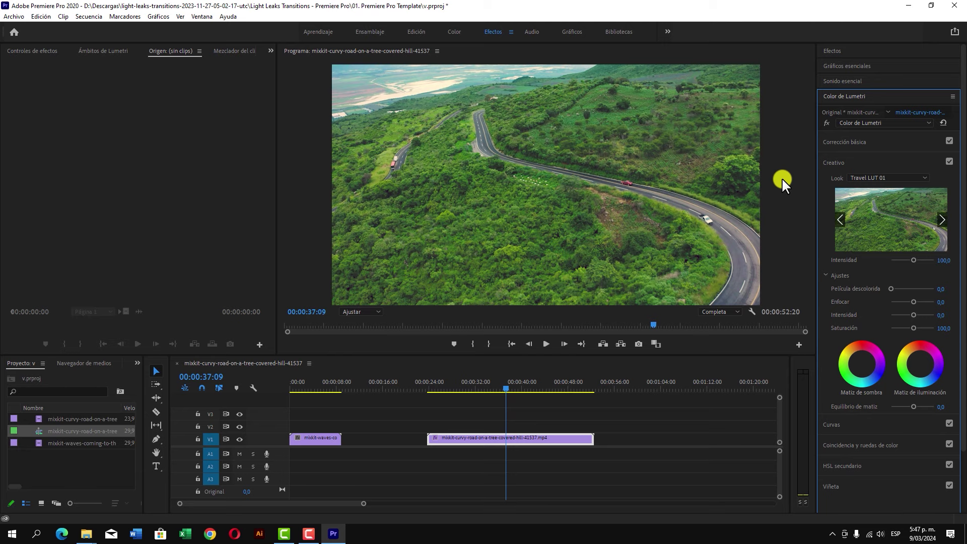
pyautogui.hotkey('ctrl', 'z')
pyautogui.hotkey('ctrl', 'shift', 'z')
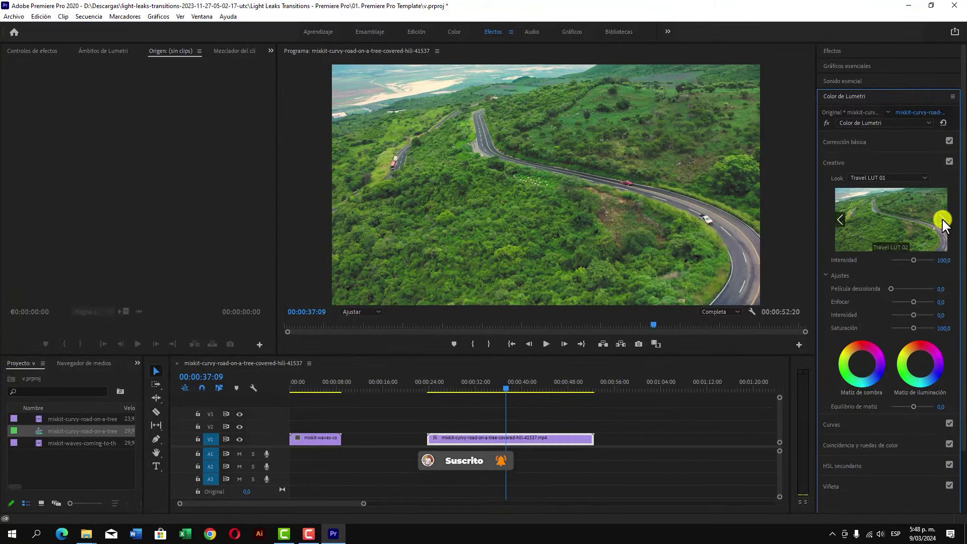
# - Try Travel LUT 02, 03 and 04, pushing the look intensity to maximum
pyautogui.click(840, 220)
pyautogui.click(900, 229)
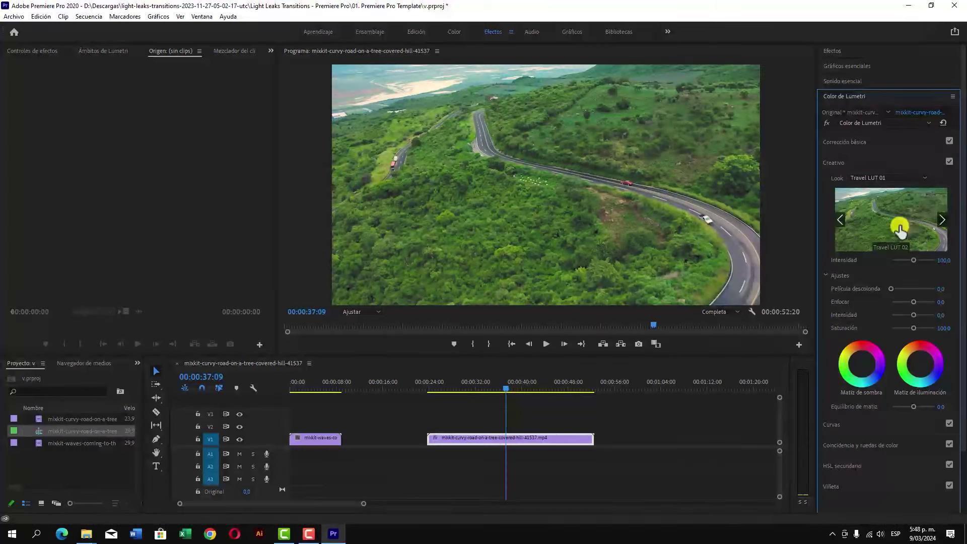
pyautogui.click(942, 220)
pyautogui.click(899, 228)
pyautogui.click(942, 220)
pyautogui.click(903, 223)
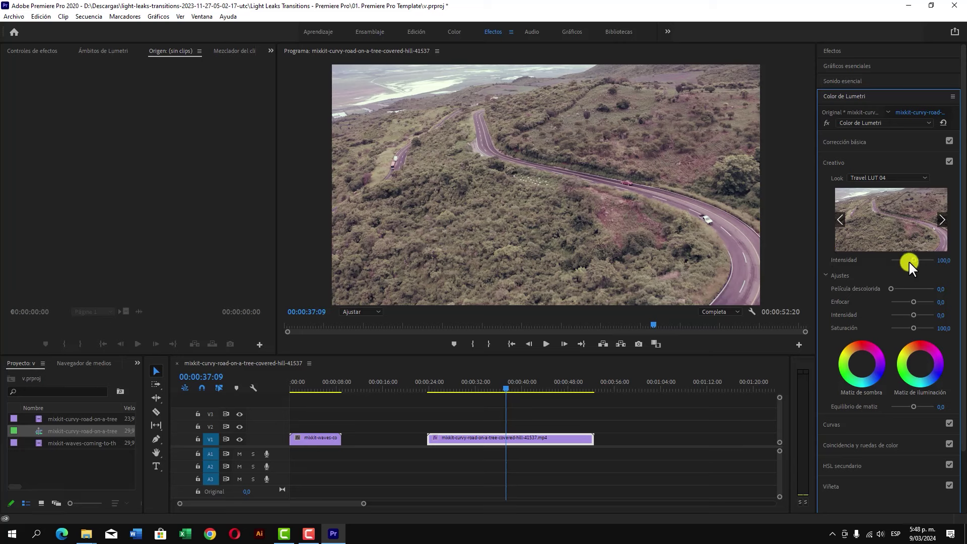
pyautogui.moveTo(908, 261)
pyautogui.mouseDown()
pyautogui.moveTo(952, 263)
pyautogui.moveTo(914, 262)
pyautogui.mouseUp()
# - Try Cinematic LUT 02 and Cinematic Cold LUT 07 on the road clip
pyautogui.click(941, 220)
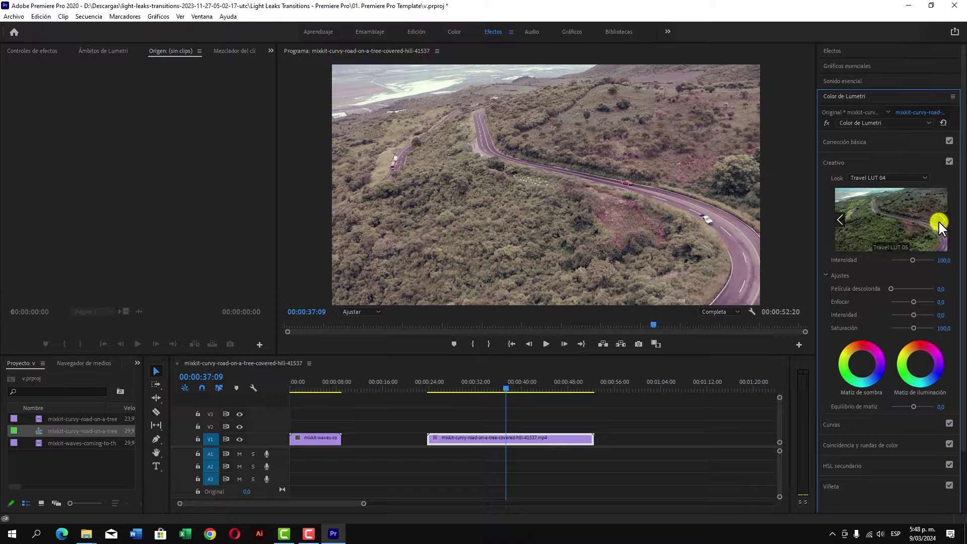
pyautogui.scroll(-5, 878, 346)
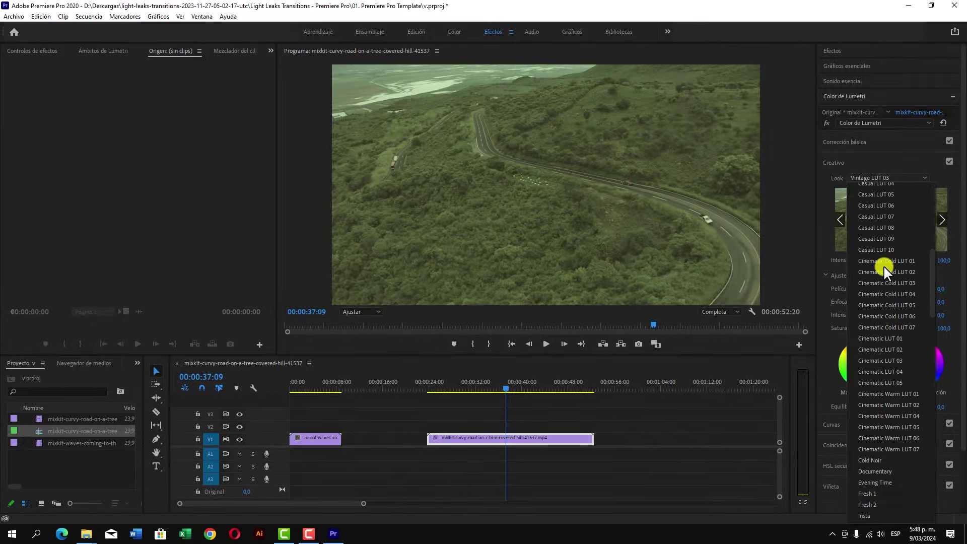
pyautogui.click(880, 348)
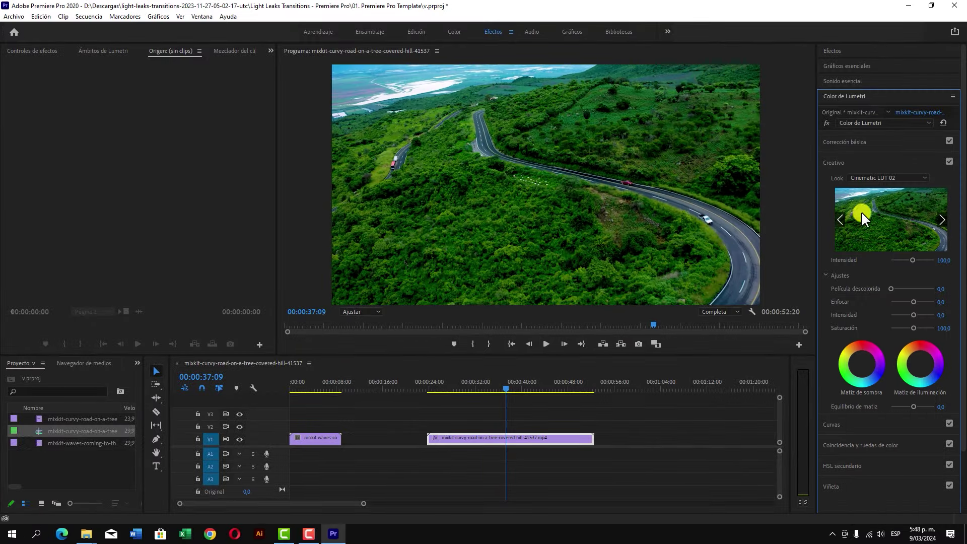
pyautogui.click(839, 221)
pyautogui.click(839, 220)
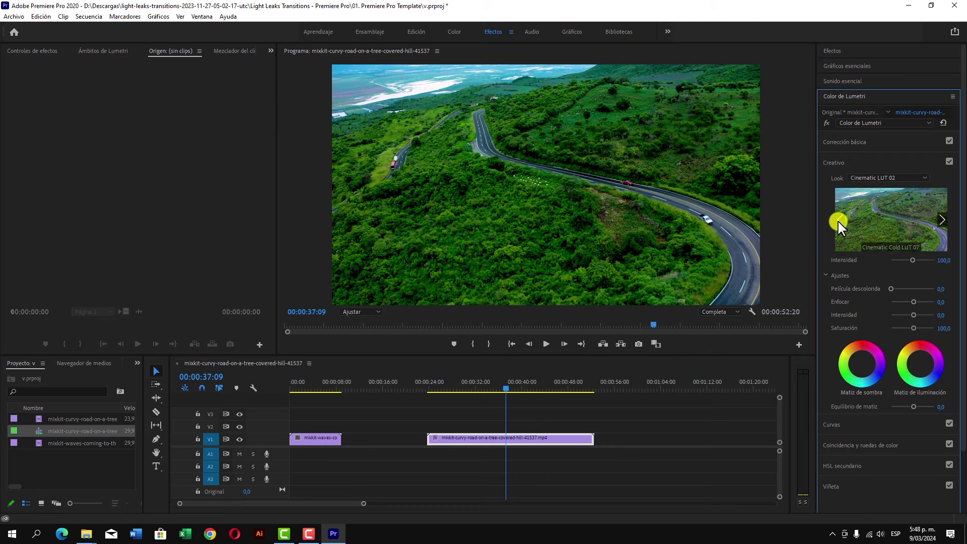
pyautogui.click(889, 228)
# - Step forward through the Cinematic previews and apply Cinematic LUT 03
pyautogui.click(945, 222)
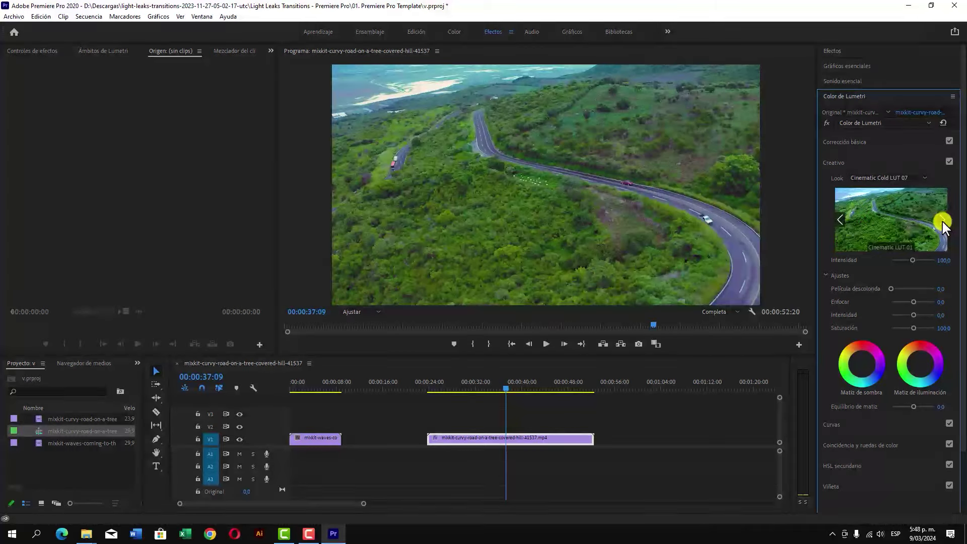
pyautogui.click(944, 222)
pyautogui.click(942, 222)
pyautogui.click(942, 222)
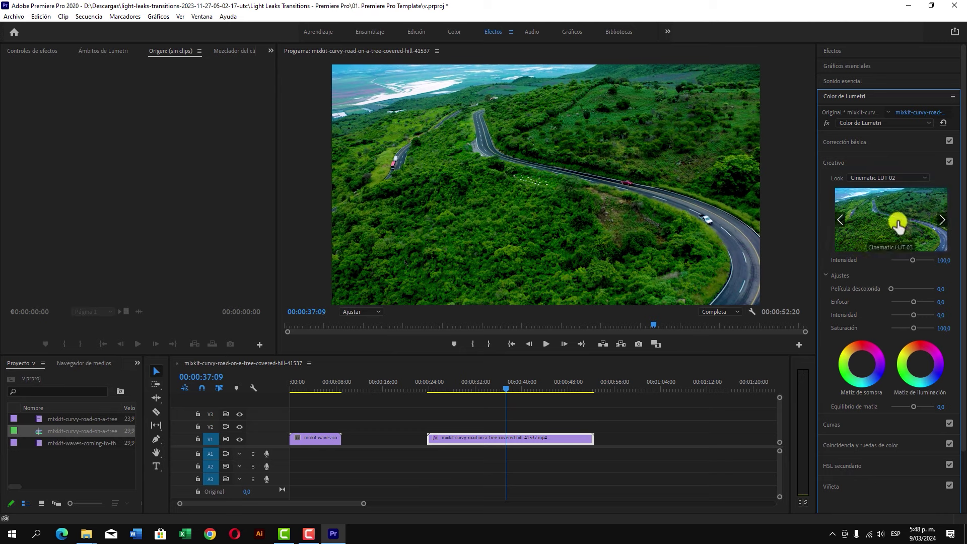
pyautogui.click(896, 219)
pyautogui.click(943, 221)
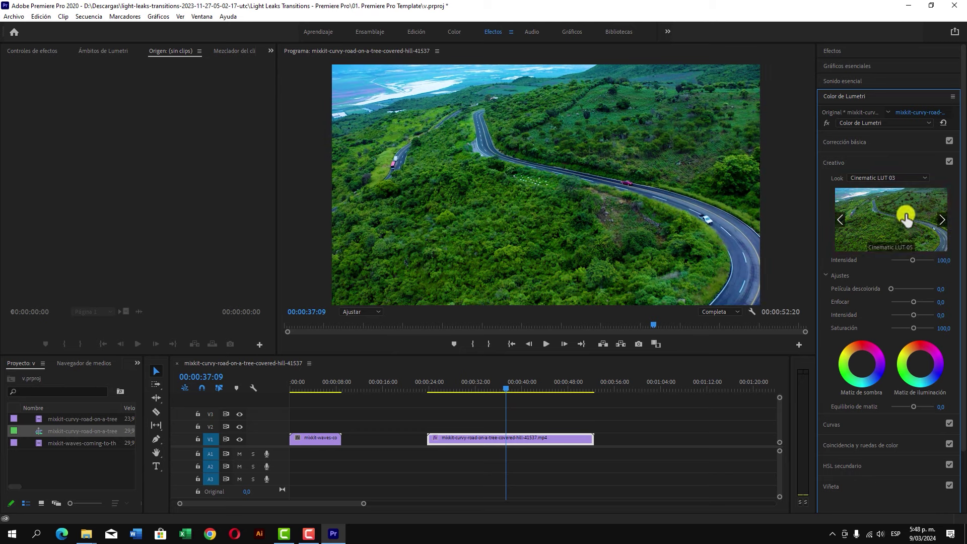
pyautogui.click(903, 179)
# - Try the Wedding Luts looks, applying (43) Colorify and then (46) Colorify
pyautogui.scroll(-10, 891, 385)
pyautogui.scroll(-3, 881, 328)
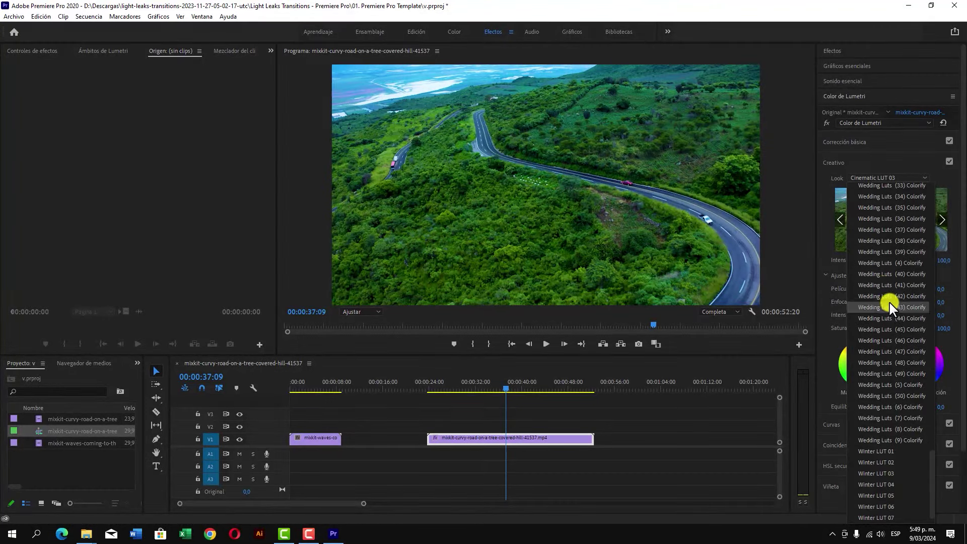
pyautogui.click(890, 307)
pyautogui.click(940, 217)
pyautogui.click(940, 217)
pyautogui.click(940, 217)
pyautogui.click(908, 222)
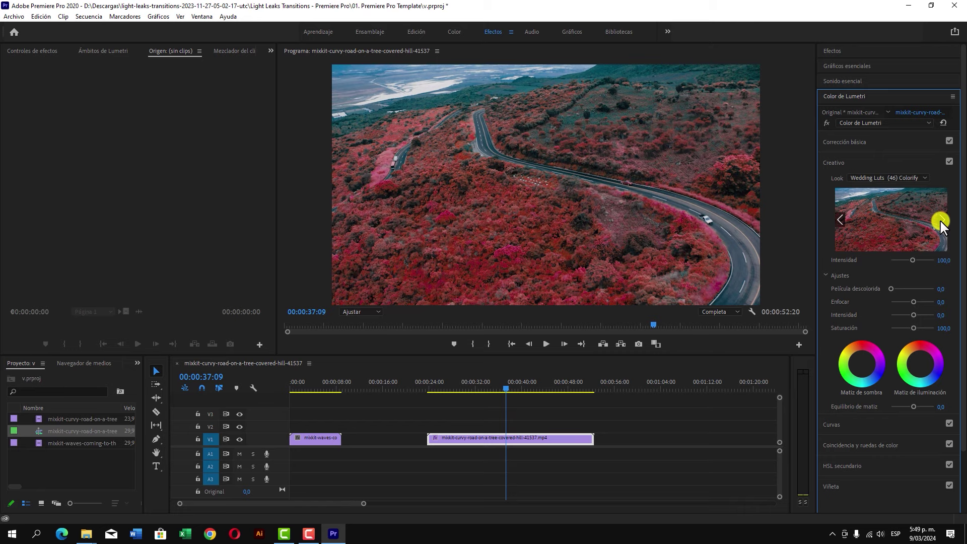
pyautogui.click(940, 219)
# - Apply Adventure LUT 01, then Adventure LUT 03 and 04, and deselect the clip
pyautogui.click(915, 179)
pyautogui.scroll(5, 890, 240)
pyautogui.click(887, 222)
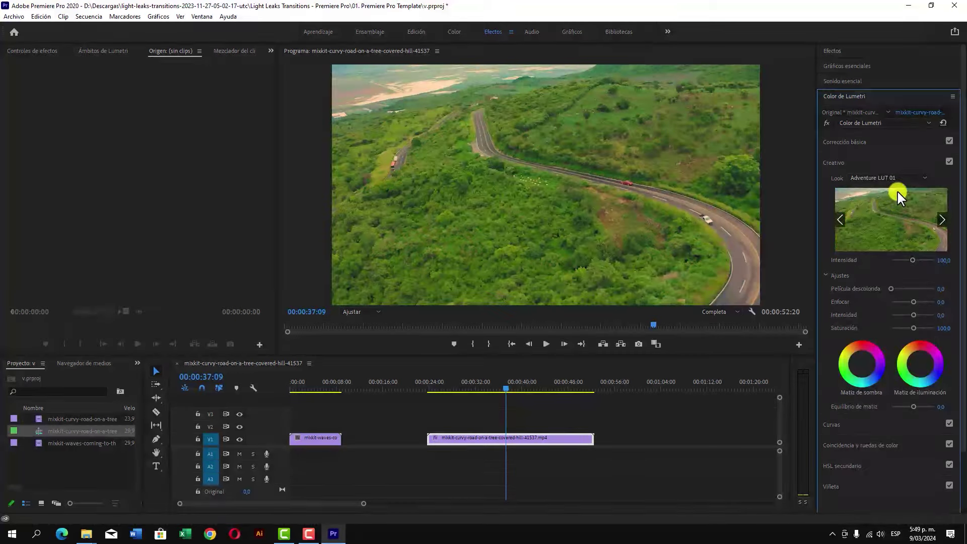
pyautogui.click(942, 220)
pyautogui.click(901, 229)
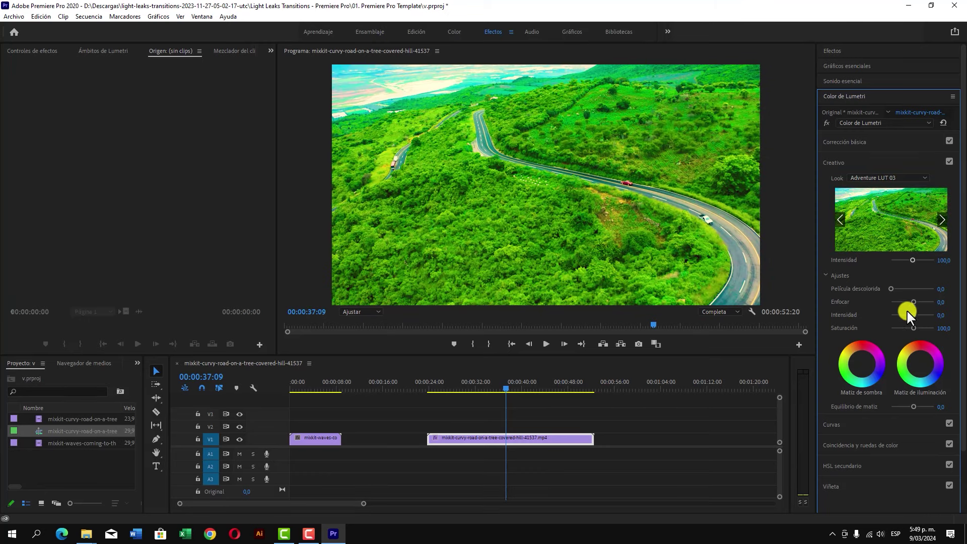
pyautogui.click(943, 221)
pyautogui.click(905, 228)
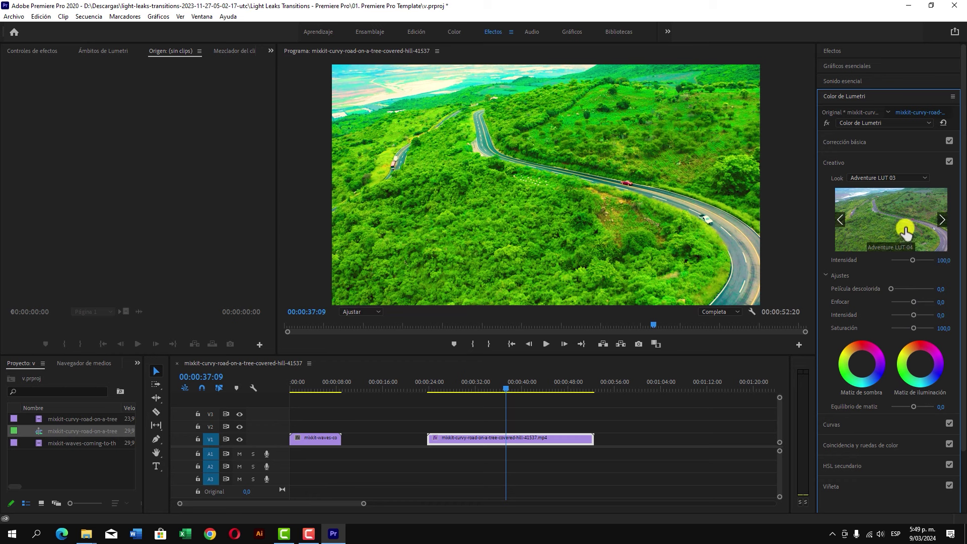
pyautogui.click(517, 489)
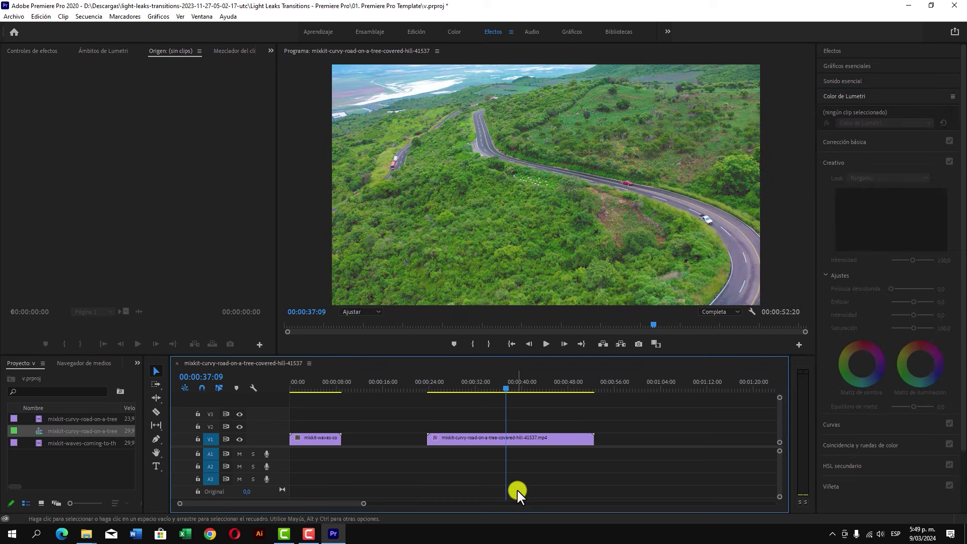
# - Set the road clip's Creative Look back to Ninguno
pyautogui.click(519, 442)
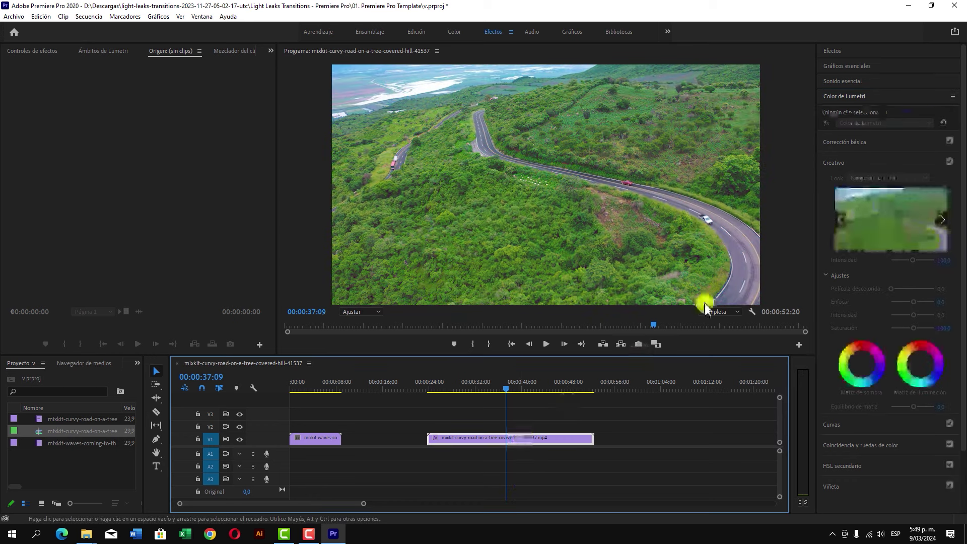
pyautogui.click(894, 180)
pyautogui.scroll(3, 896, 216)
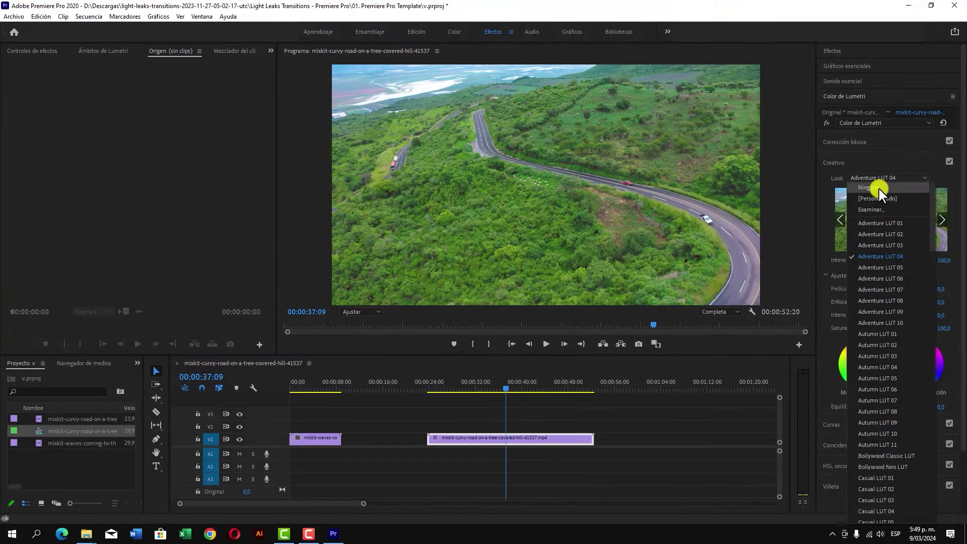
pyautogui.click(877, 187)
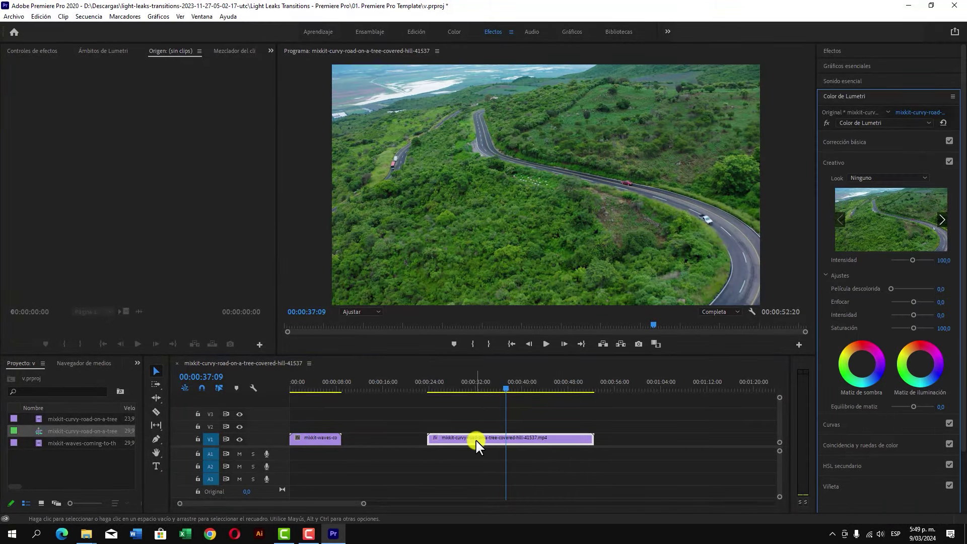
# - Move the road clip left against the waves clip on V1 and zoom the timeline out
pyautogui.moveTo(476, 446); pyautogui.dragTo(390, 440)
pyautogui.moveTo(362, 504); pyautogui.dragTo(444, 504)
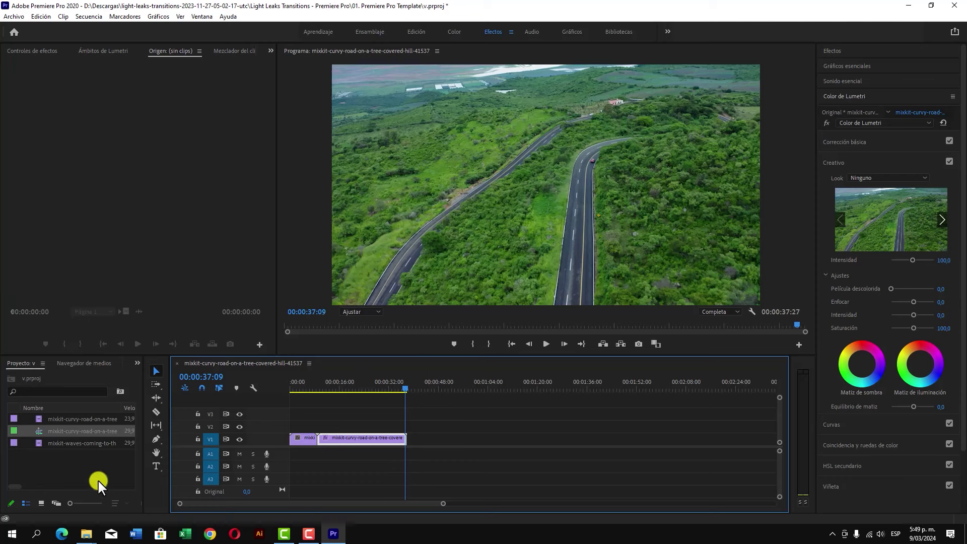
pyautogui.rightClick(73, 464)
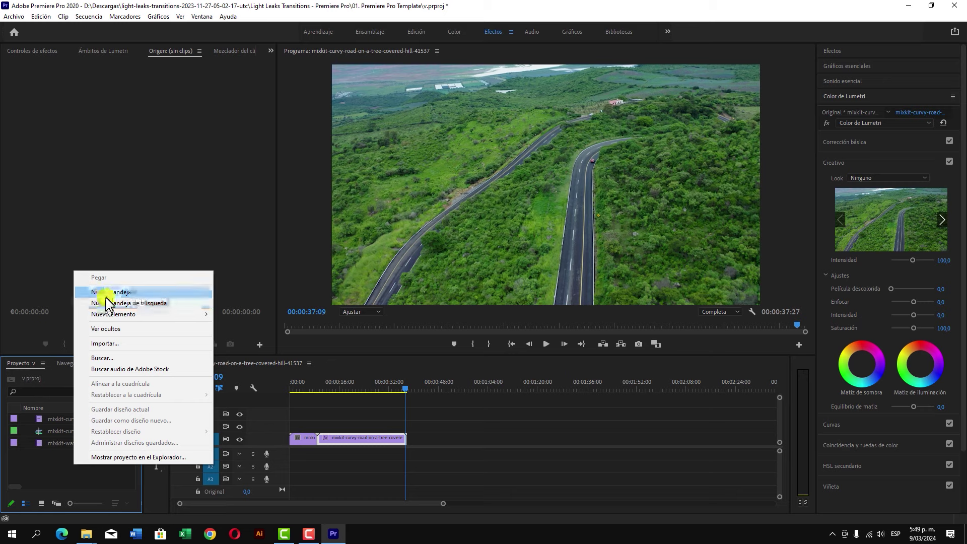
# - Create a 1920×1080, 29,97 fps Capa de ajuste and drag it onto track V2
pyautogui.moveTo(186, 314)
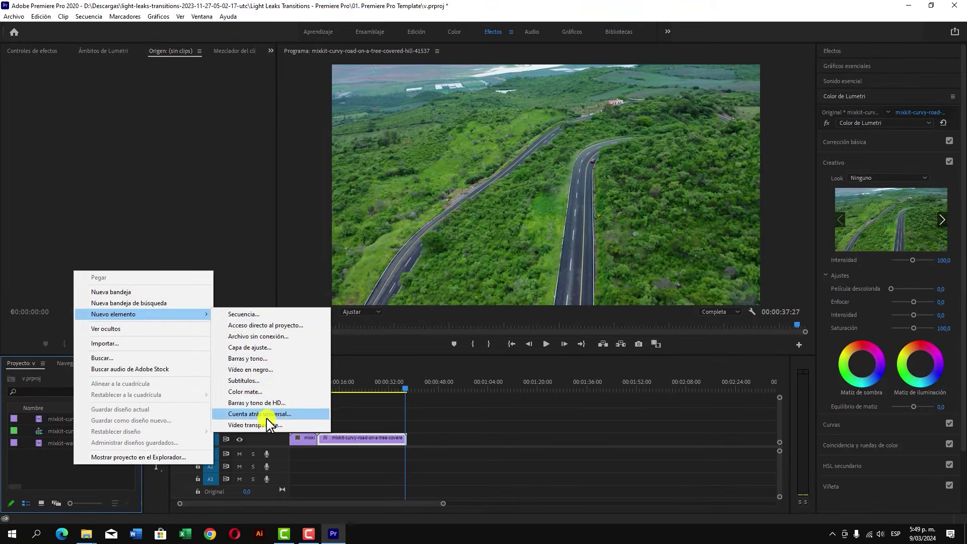
pyautogui.click(260, 347)
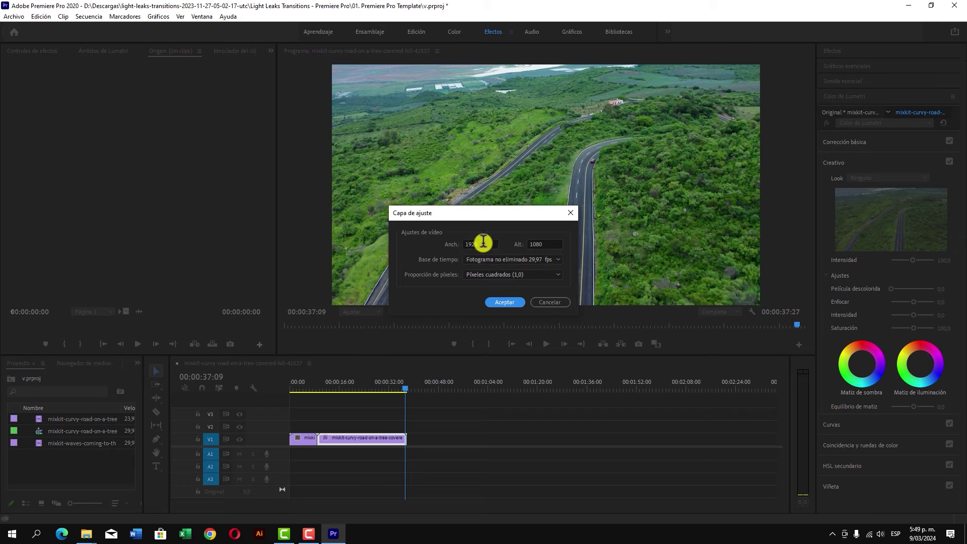
pyautogui.click(505, 302)
pyautogui.moveTo(76, 418); pyautogui.dragTo(294, 426)
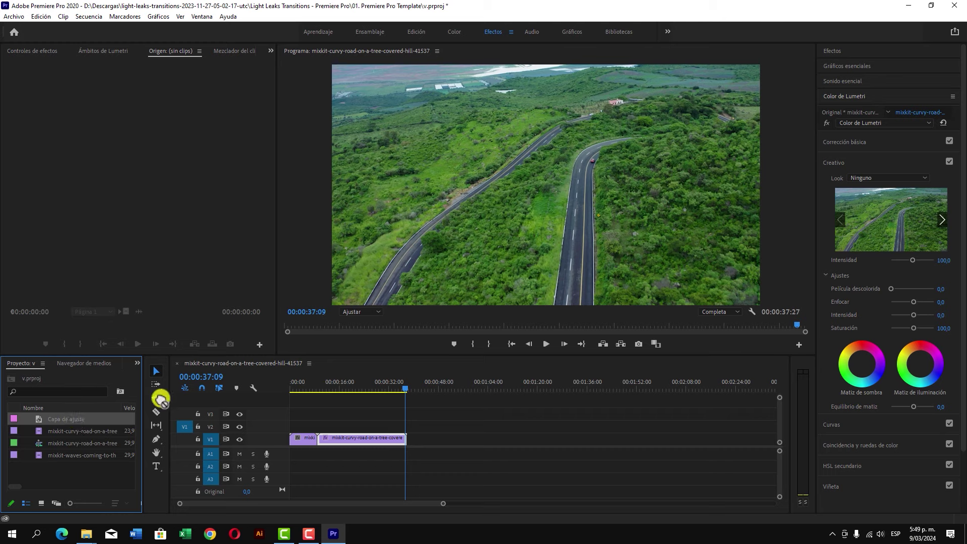
# - Stretch Capa de ajuste on V2 to the sequence end and place the playhead at 00:00:05:21
pyautogui.moveTo(308, 428); pyautogui.dragTo(405, 439)
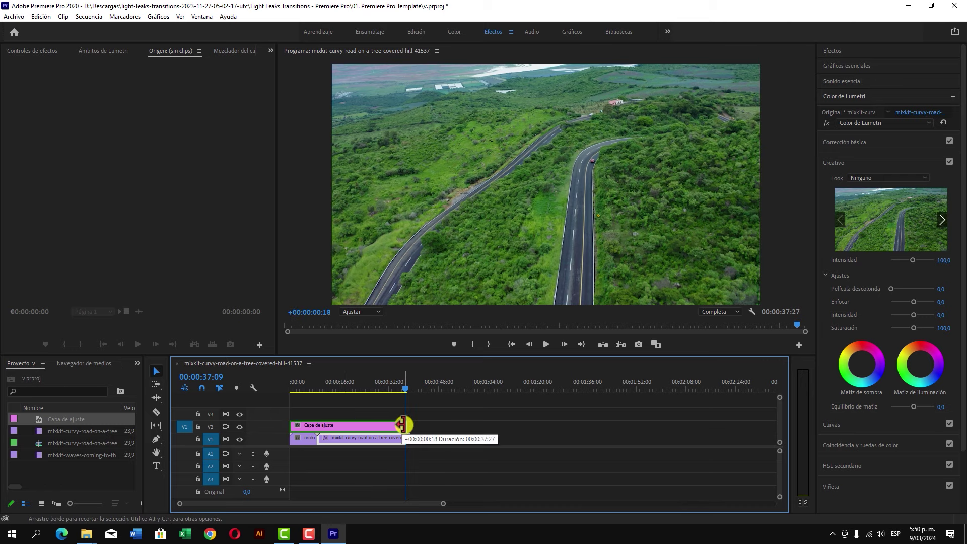
pyautogui.click(382, 427)
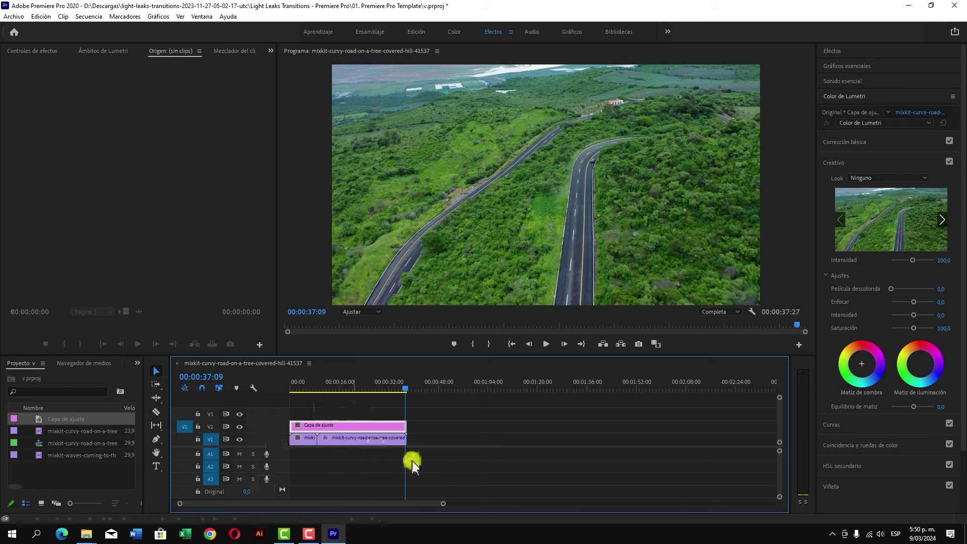
pyautogui.moveTo(442, 504); pyautogui.dragTo(338, 501)
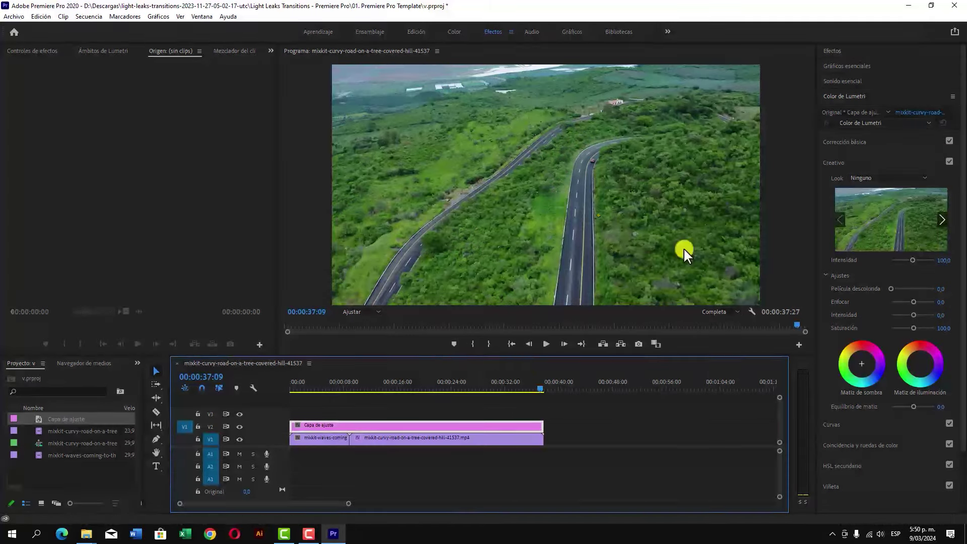
pyautogui.click(328, 388)
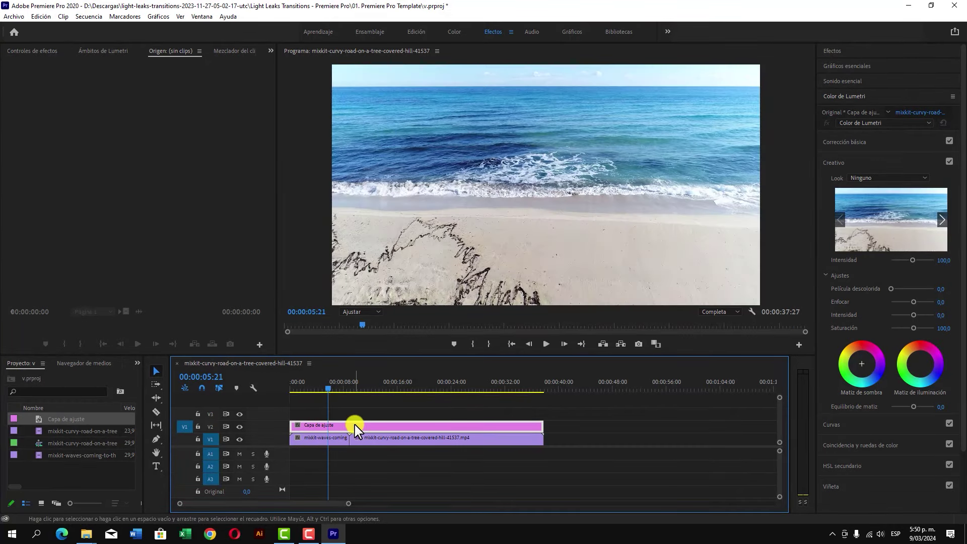
# - Set the adjustment layer's Creative Look to Autumn LUT 04, then hide V2 to compare ungraded footage
pyautogui.click(907, 177)
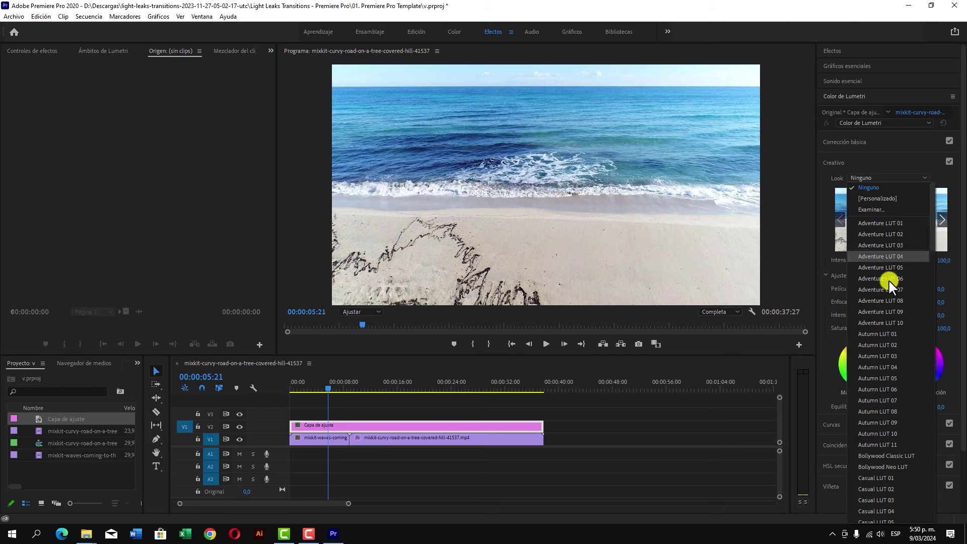
pyautogui.click(877, 356)
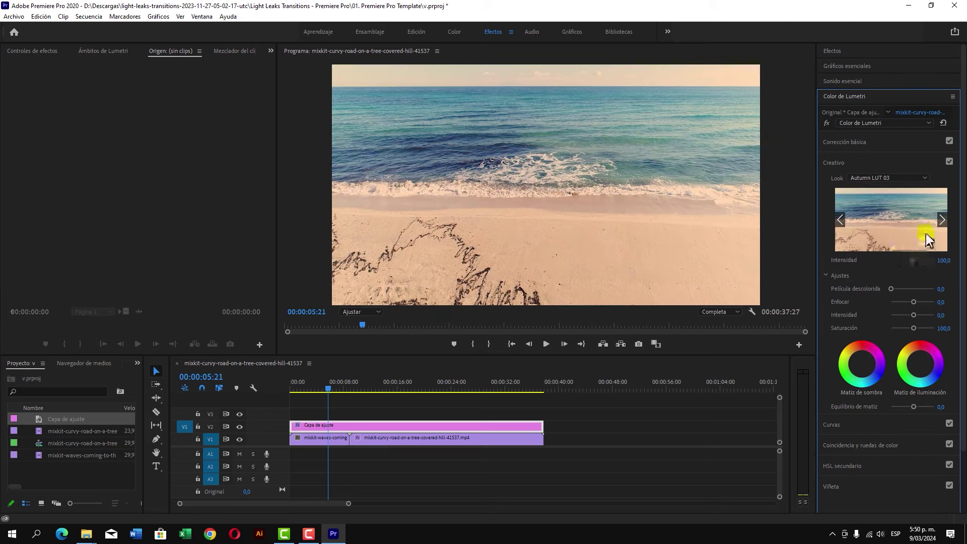
pyautogui.click(943, 220)
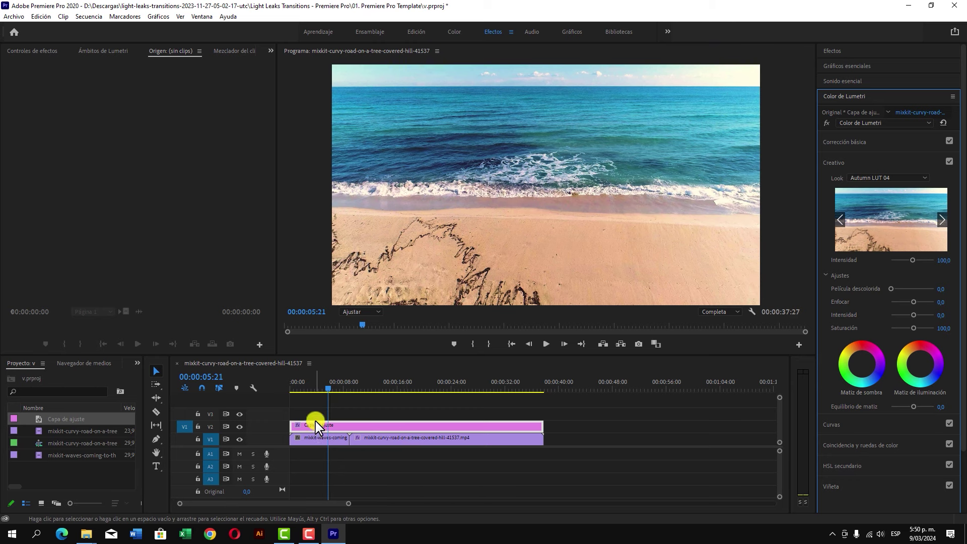
pyautogui.click(240, 427)
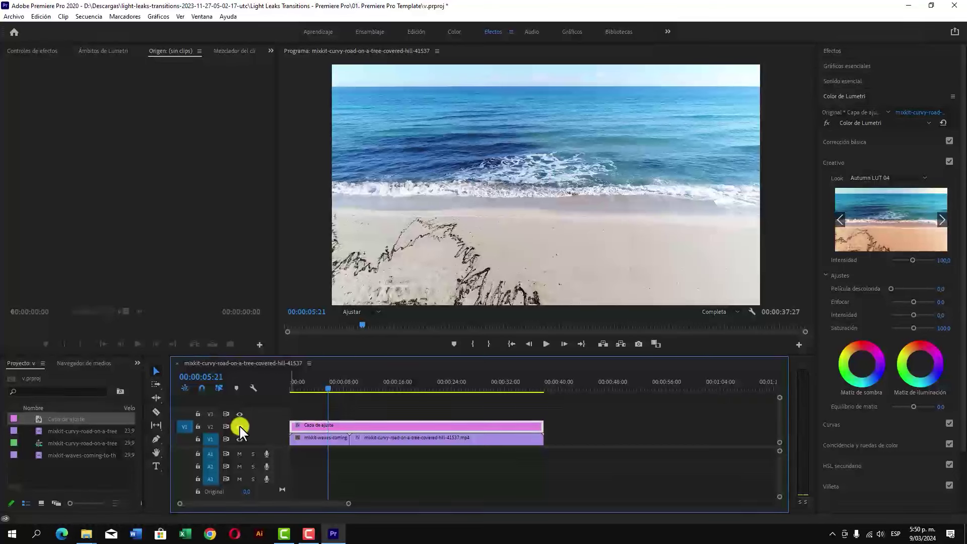
pyautogui.click(239, 427)
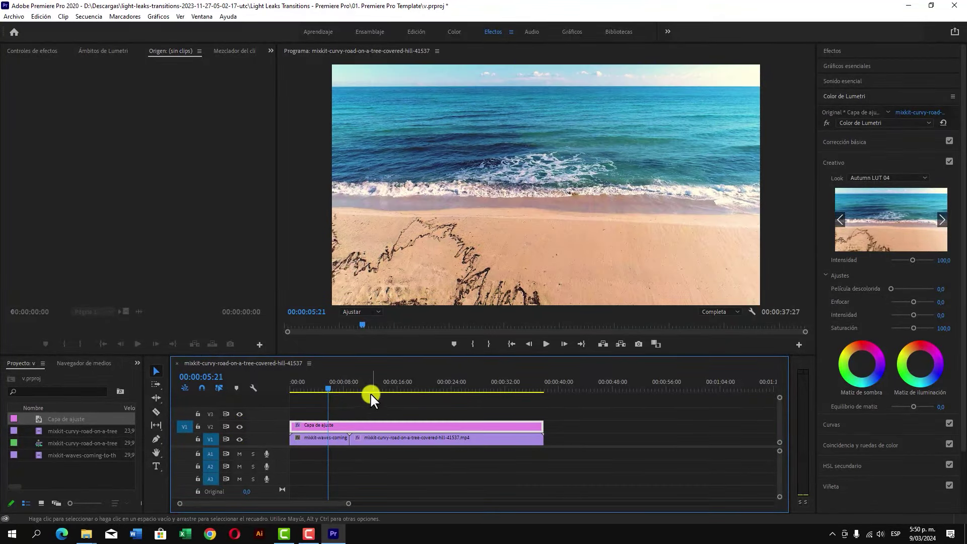
pyautogui.click(387, 392)
pyautogui.click(421, 391)
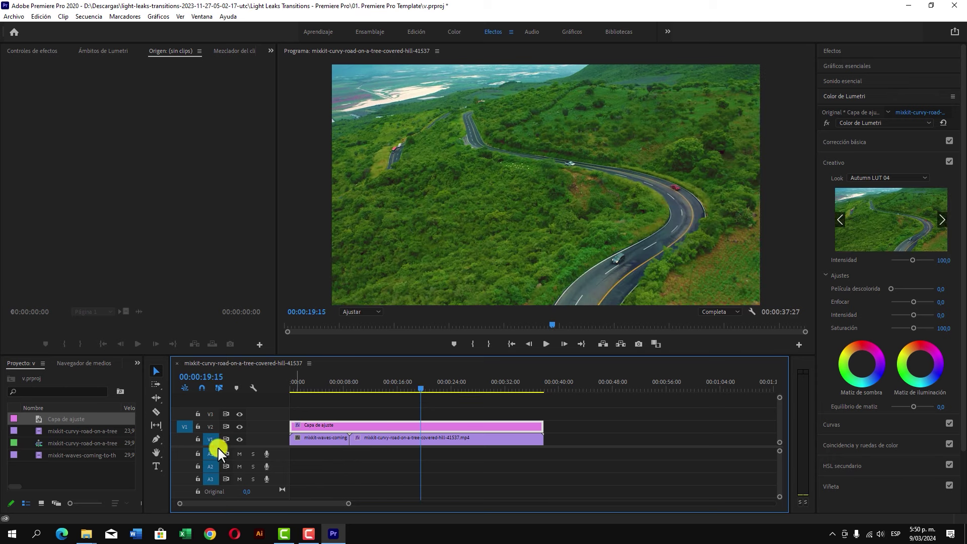
pyautogui.click(239, 427)
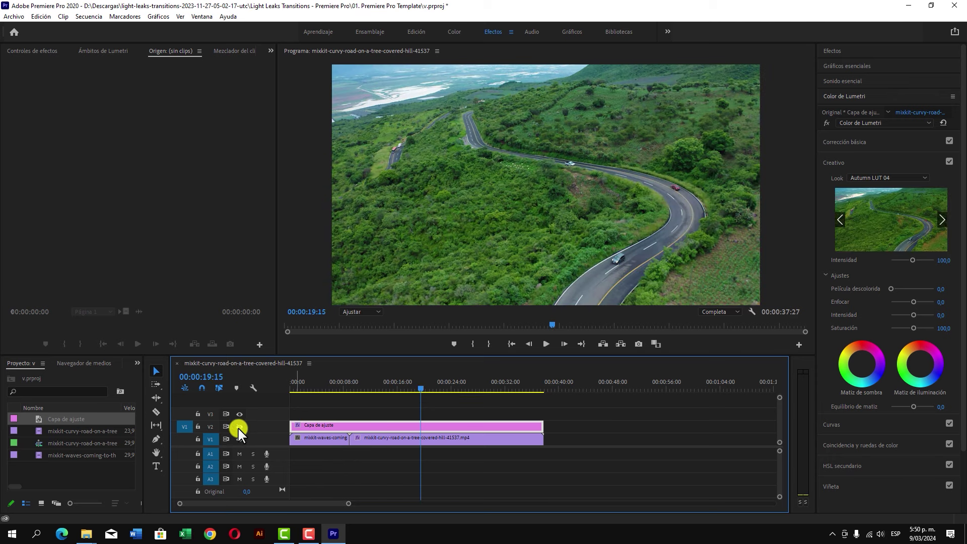
pyautogui.click(240, 428)
pyautogui.click(239, 427)
pyautogui.click(239, 427)
pyautogui.click(295, 392)
pyautogui.press('space')
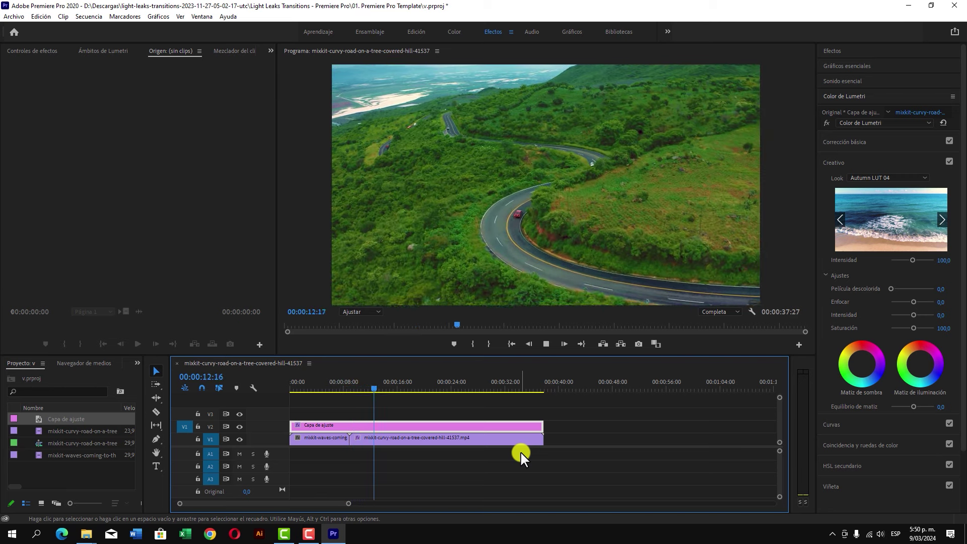
pyautogui.click(396, 391)
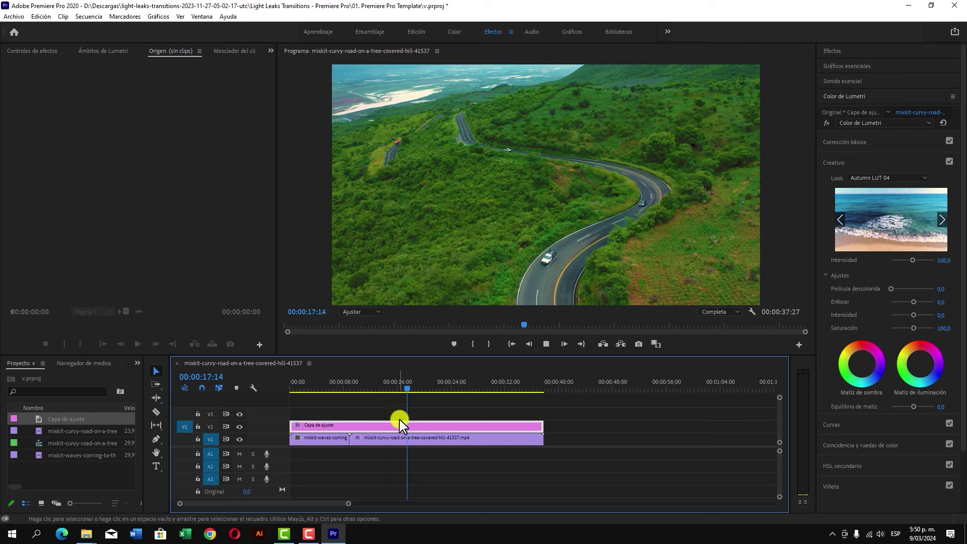
pyautogui.press('space')
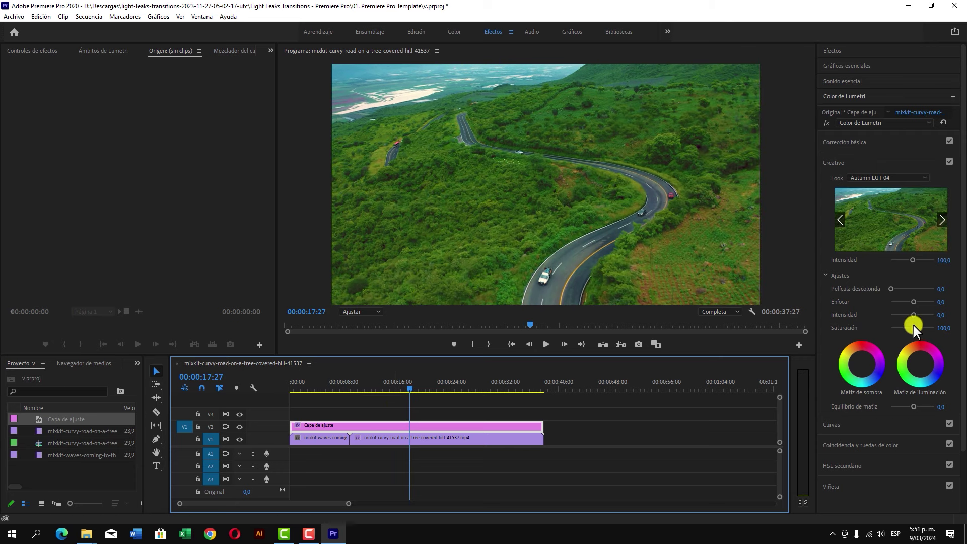